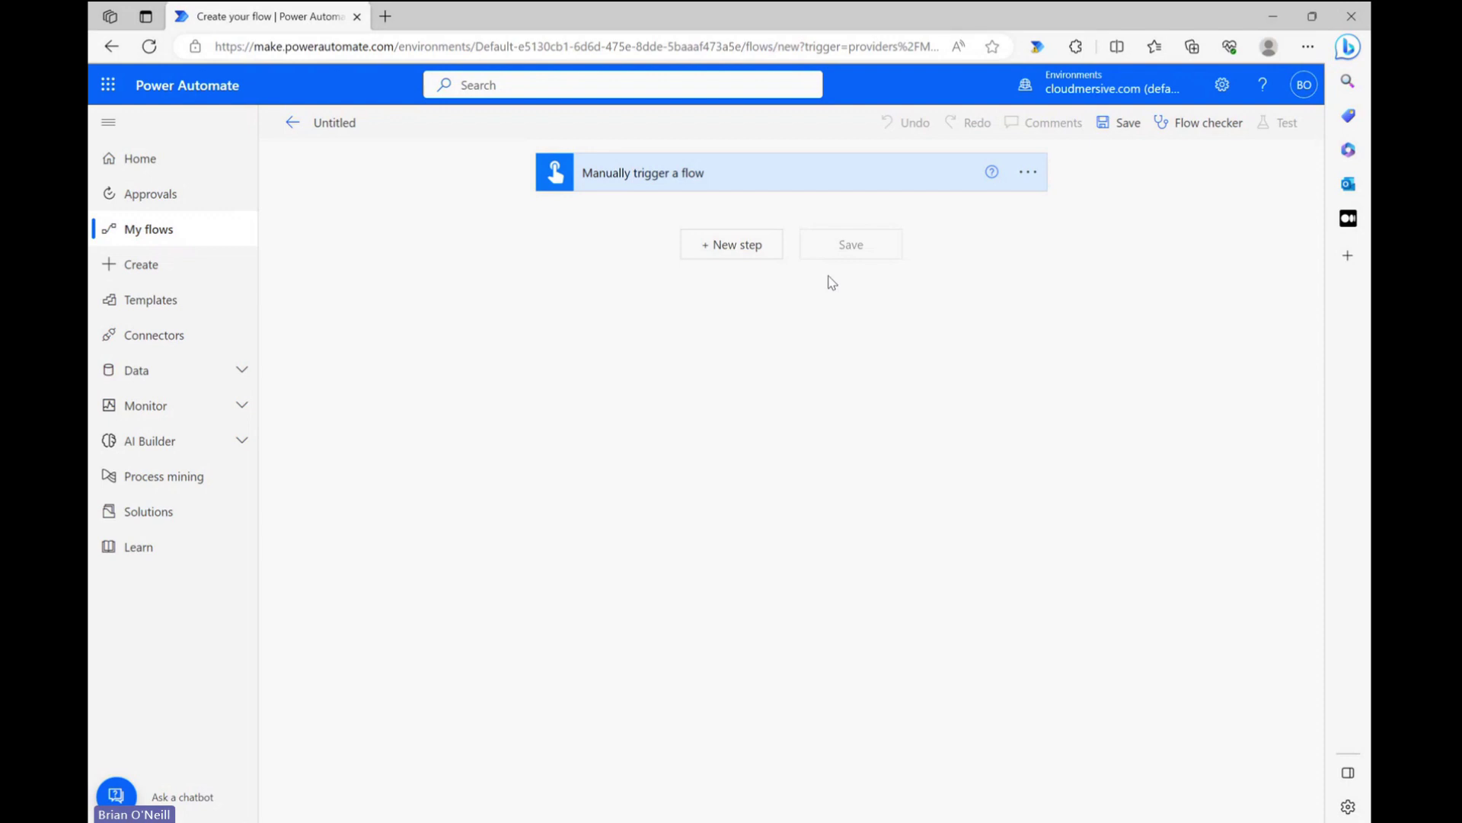
Add a OneDrive for Business 'Get file content' action after the manual trigger
{"action": "left_click", "coordinate": [756, 251]}
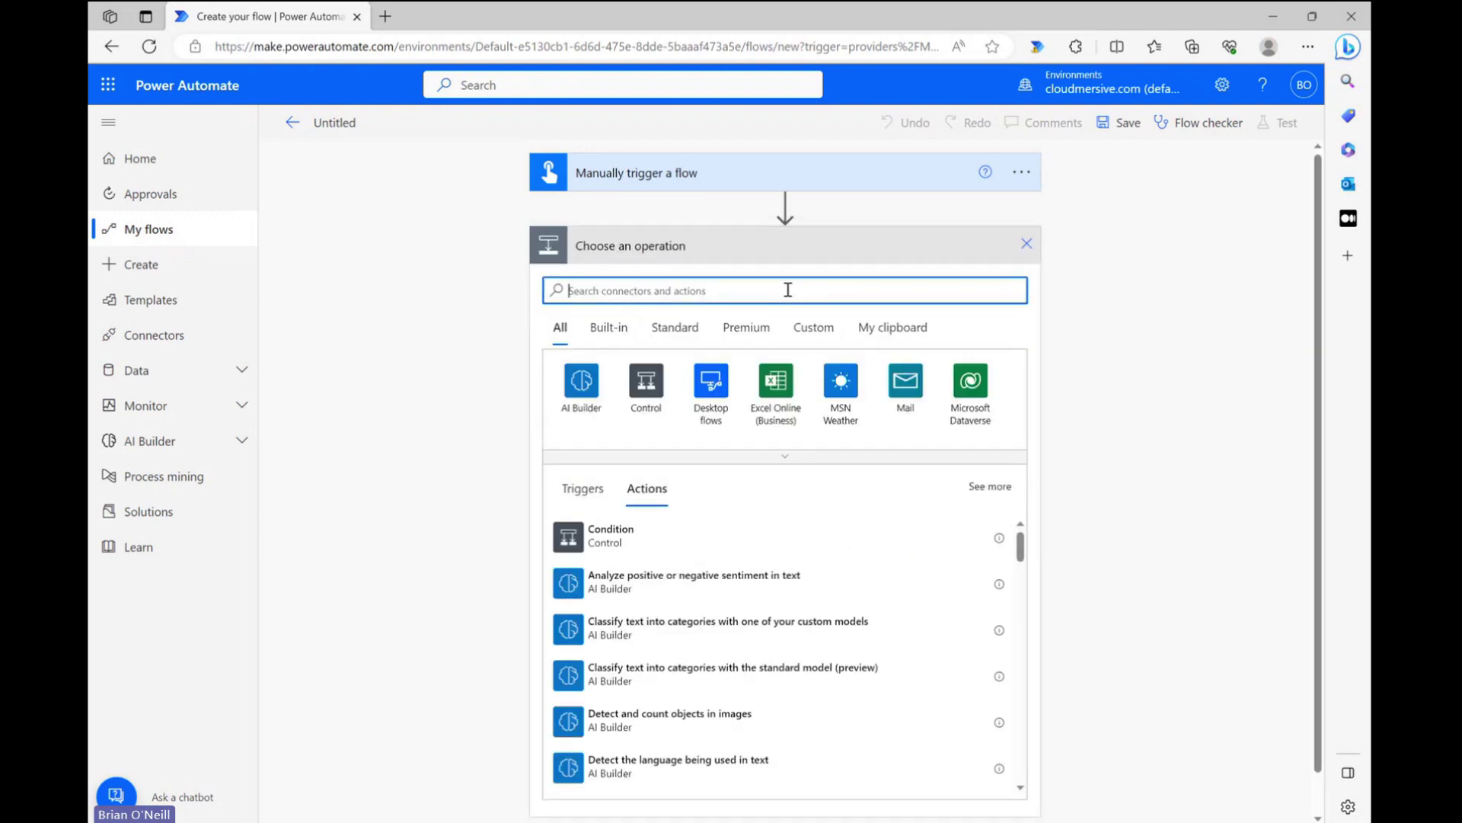
{"action": "type", "text": "get file content"}
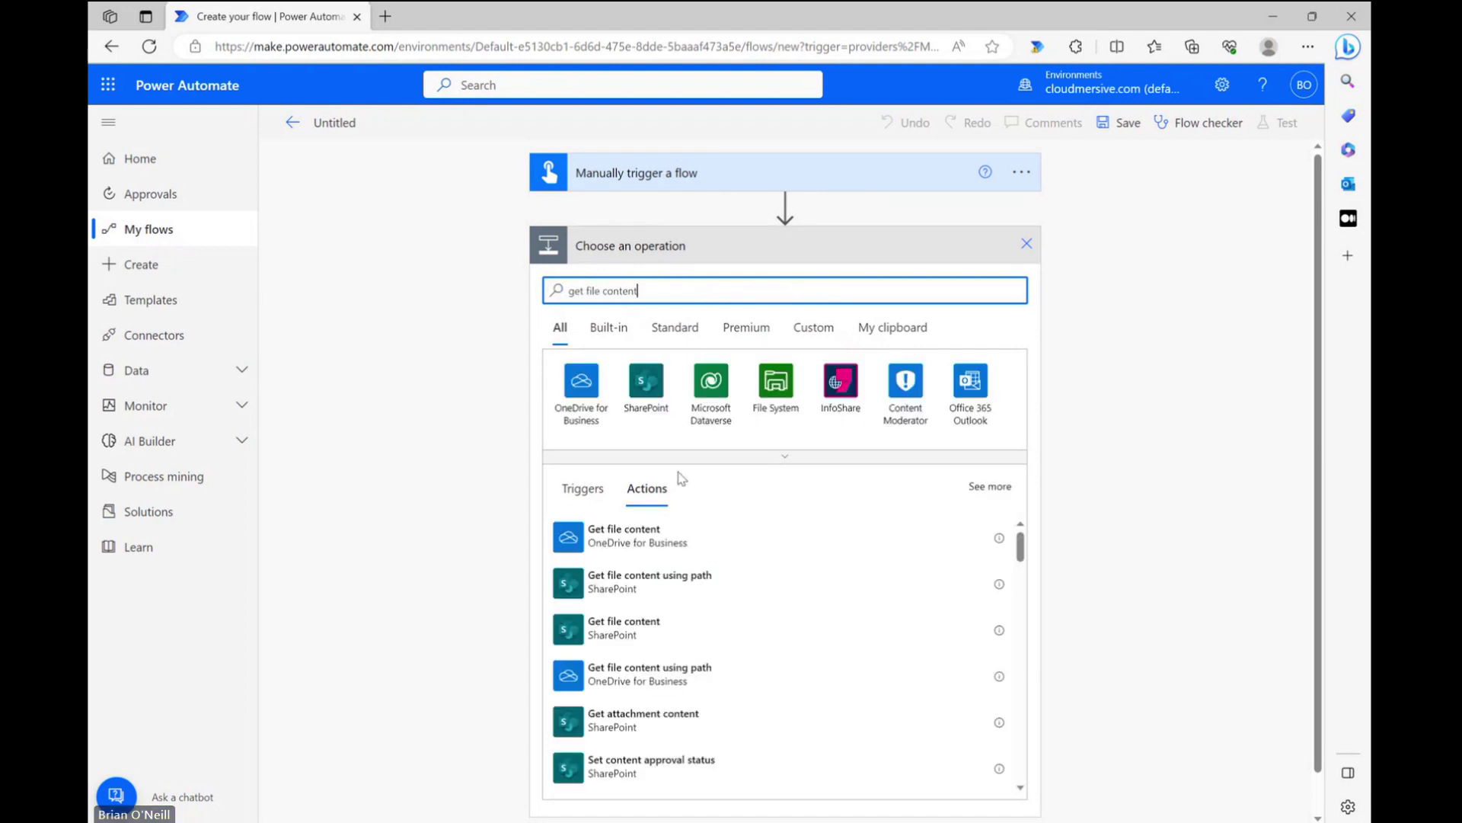
{"action": "left_click", "coordinate": [709, 528]}
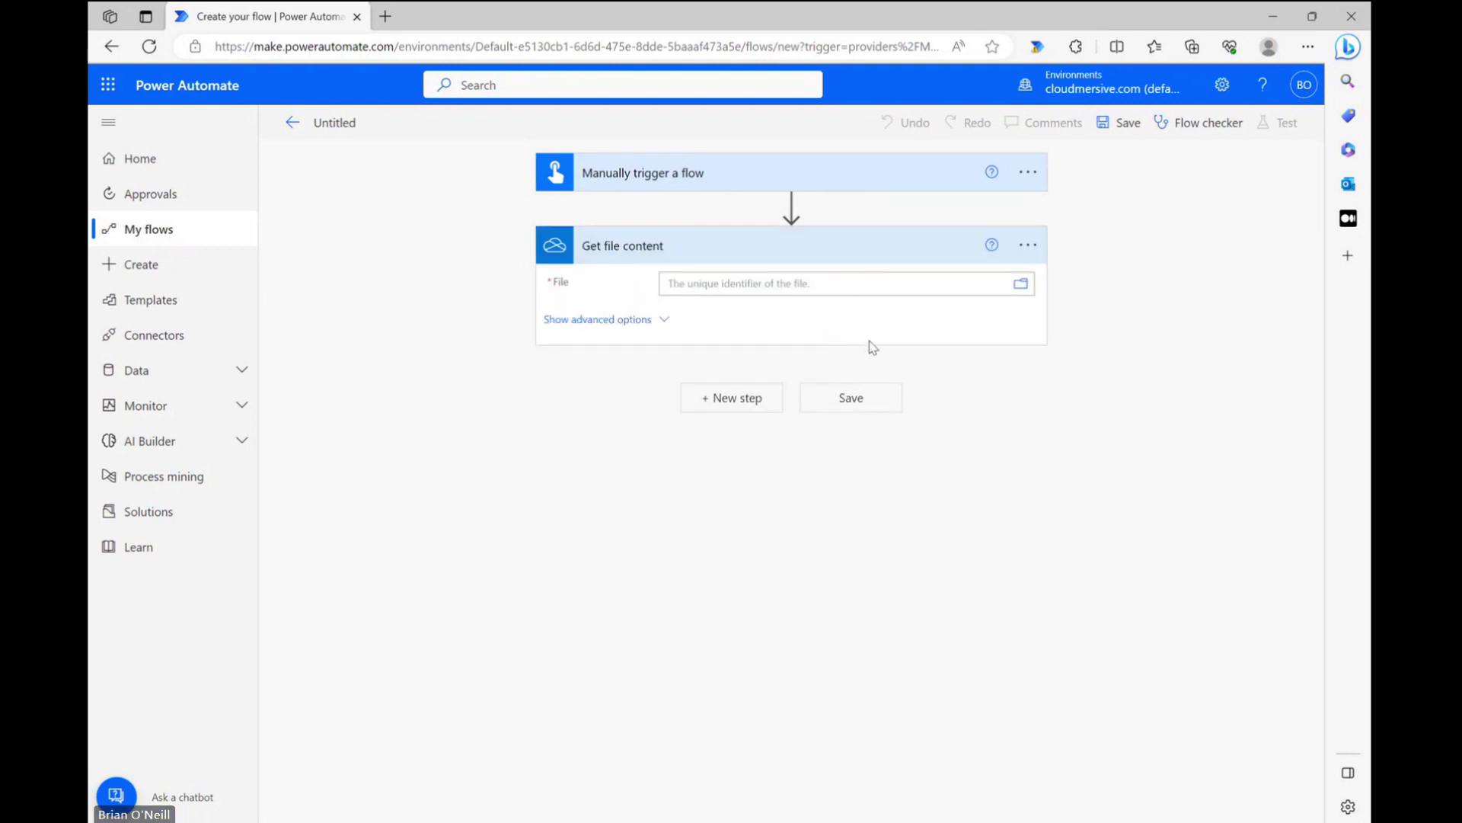
Set its File to demo.jpeg in the Sample Files folder
{"action": "left_click", "coordinate": [1017, 295]}
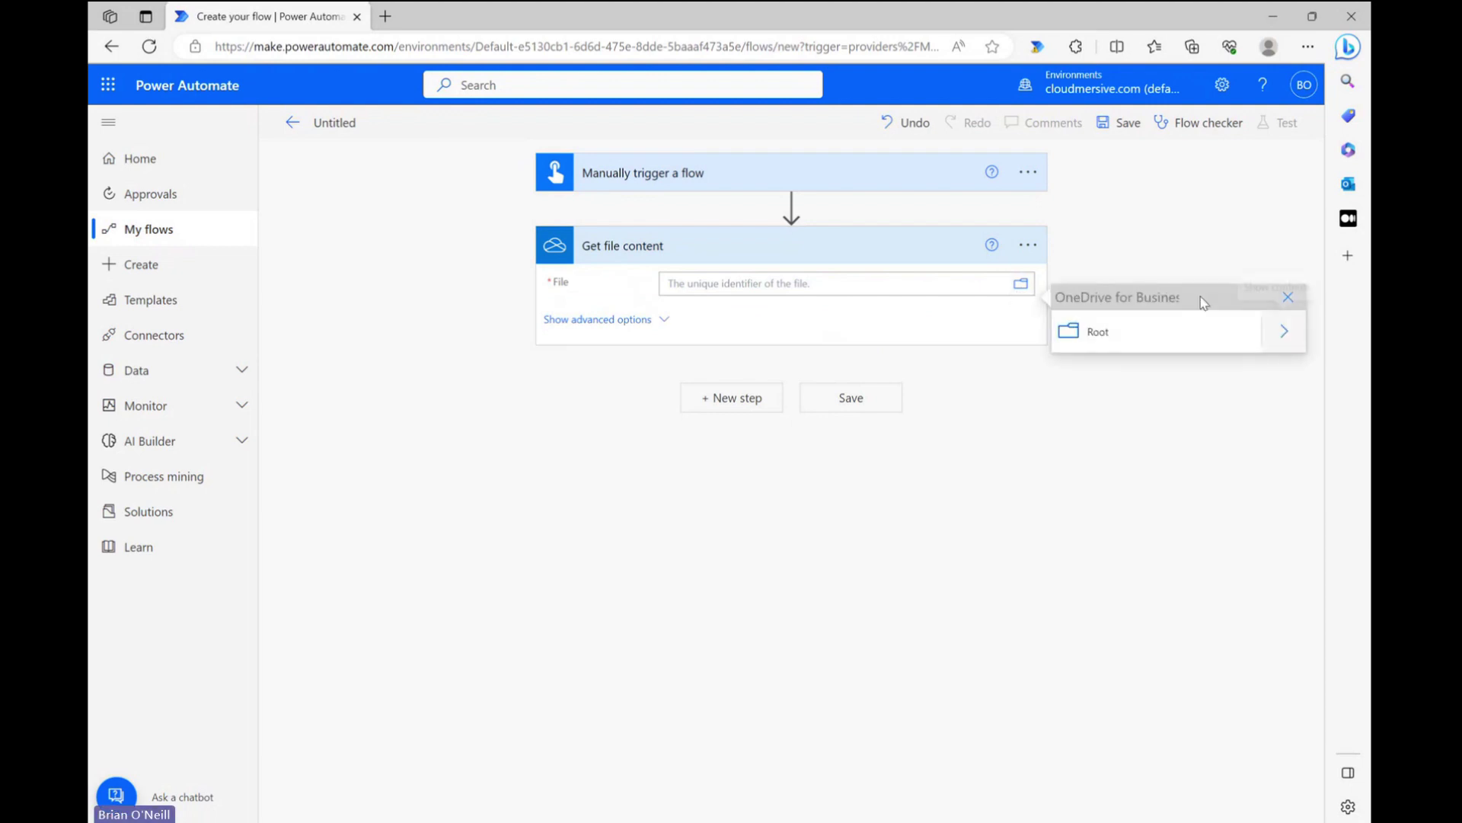
{"action": "left_click", "coordinate": [1284, 331]}
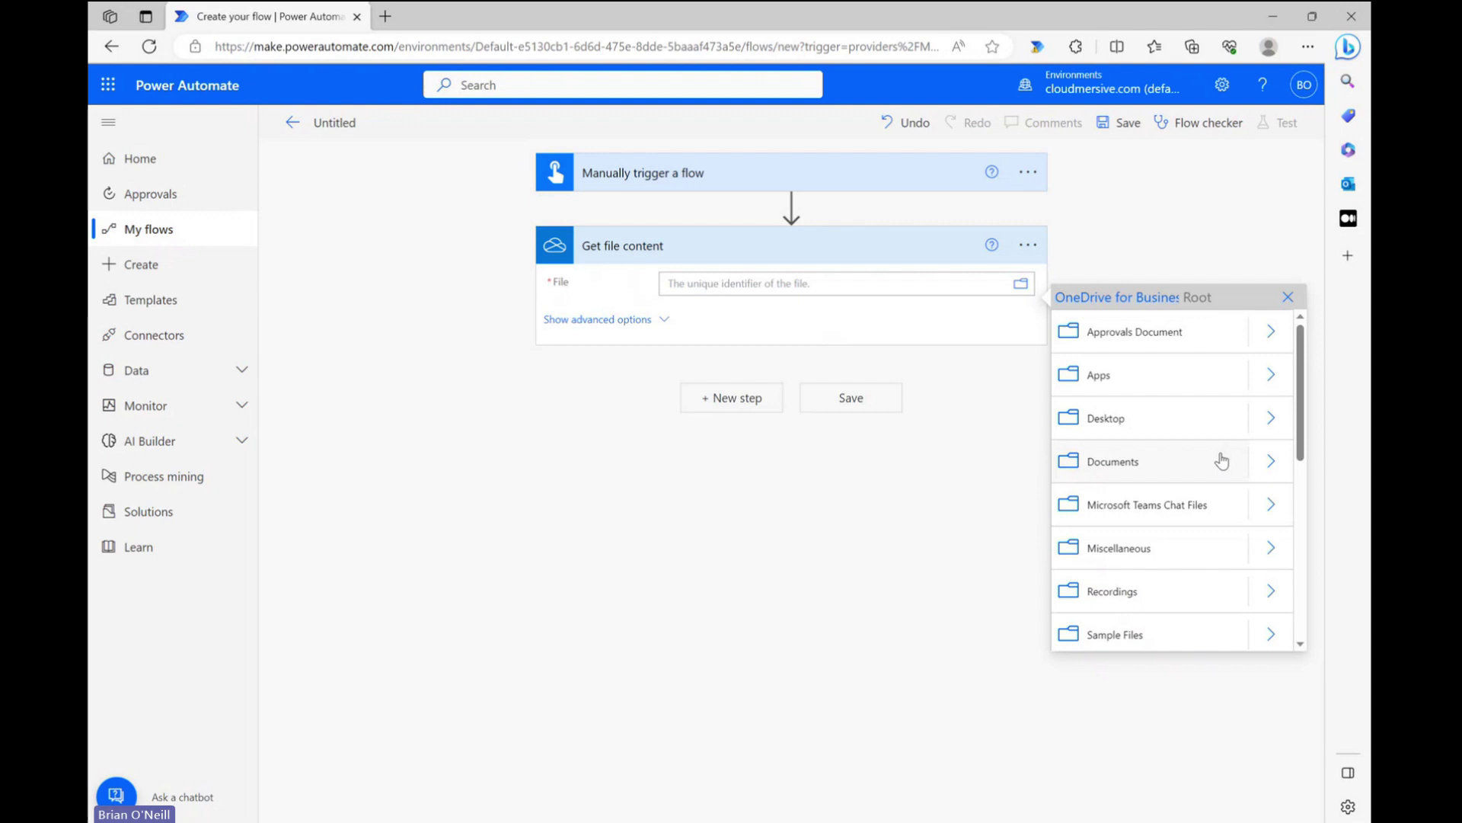
{"action": "scroll", "coordinate": [1221, 457], "scroll_direction": "down", "scroll_amount": 3}
{"action": "scroll", "coordinate": [1220, 459], "scroll_direction": "up", "scroll_amount": 1}
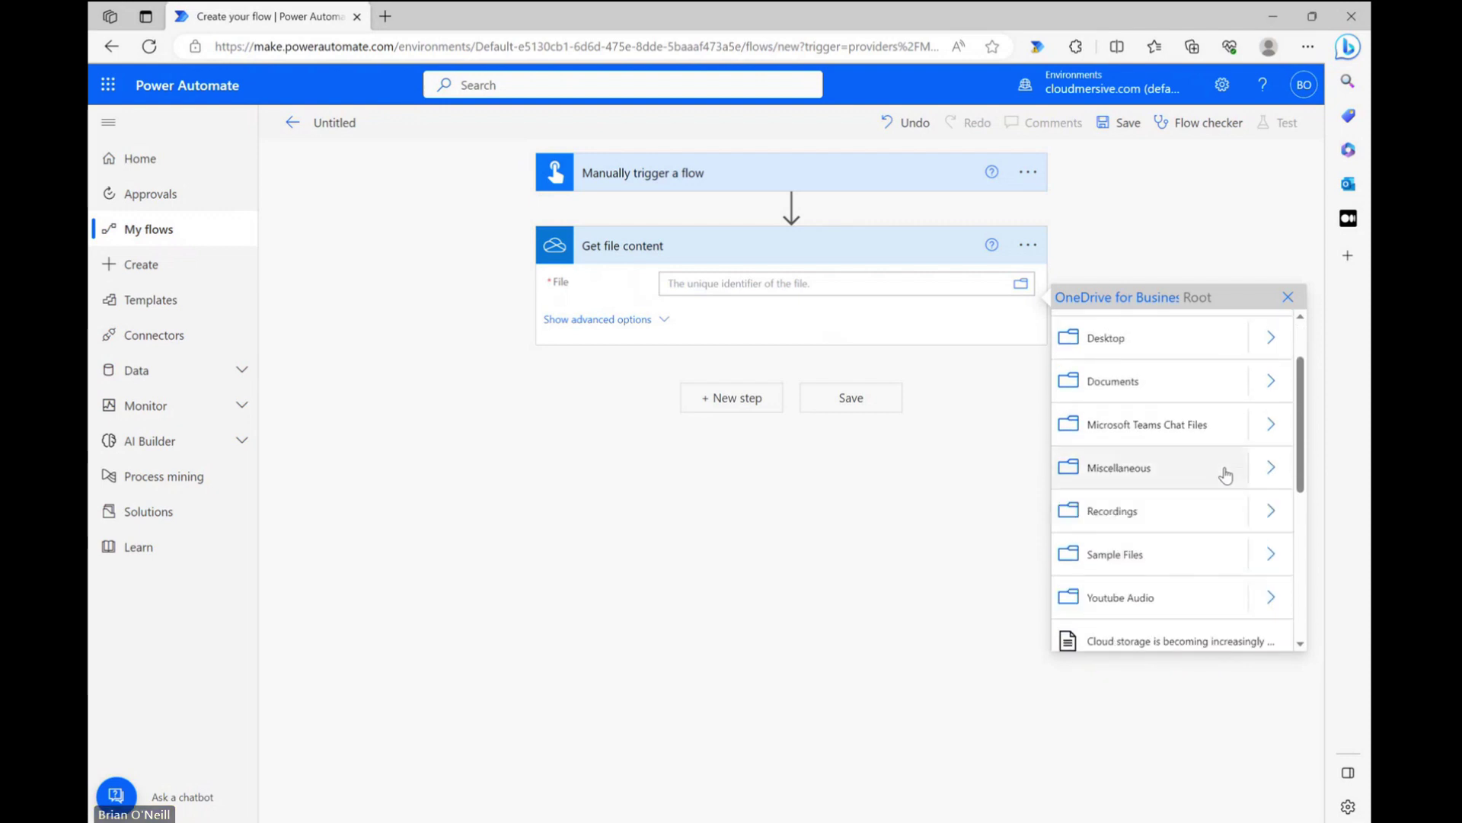
{"action": "left_click", "coordinate": [1268, 556]}
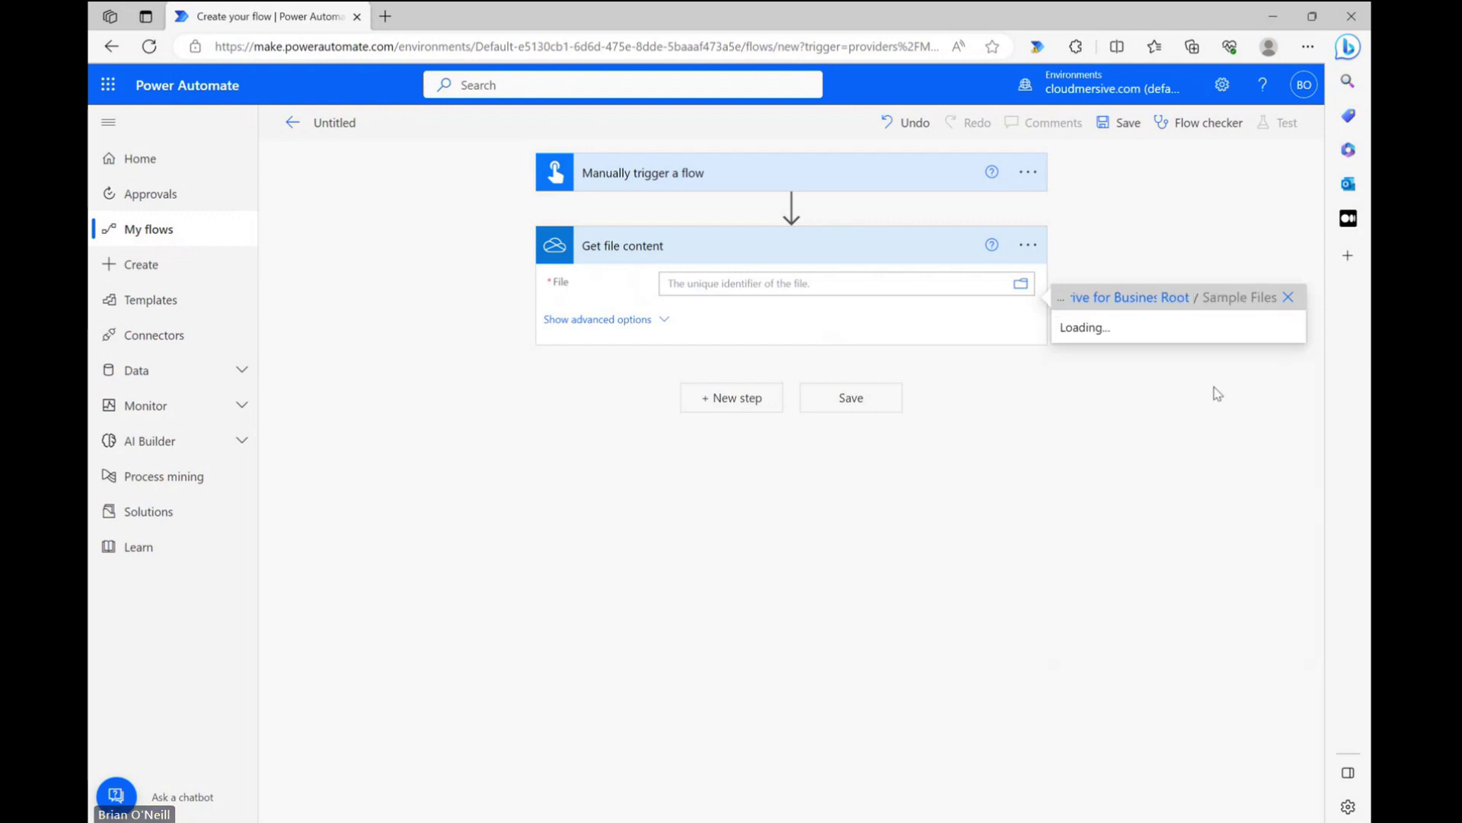
{"action": "left_click", "coordinate": [1161, 340]}
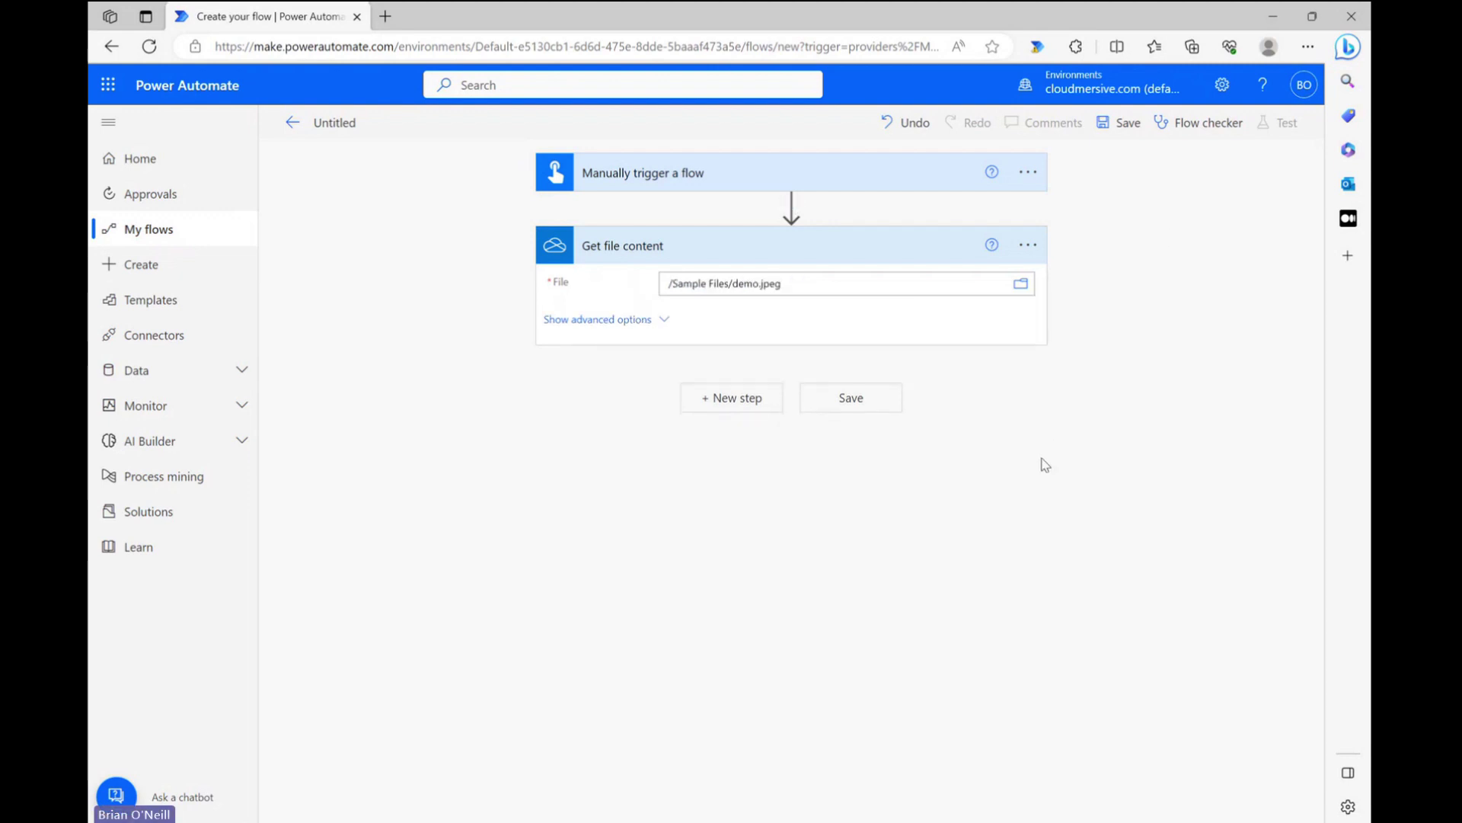
Add a step with the Cloudmersive Image Processing connector, filtering actions by 'convert input image to png'
{"action": "left_click", "coordinate": [762, 405]}
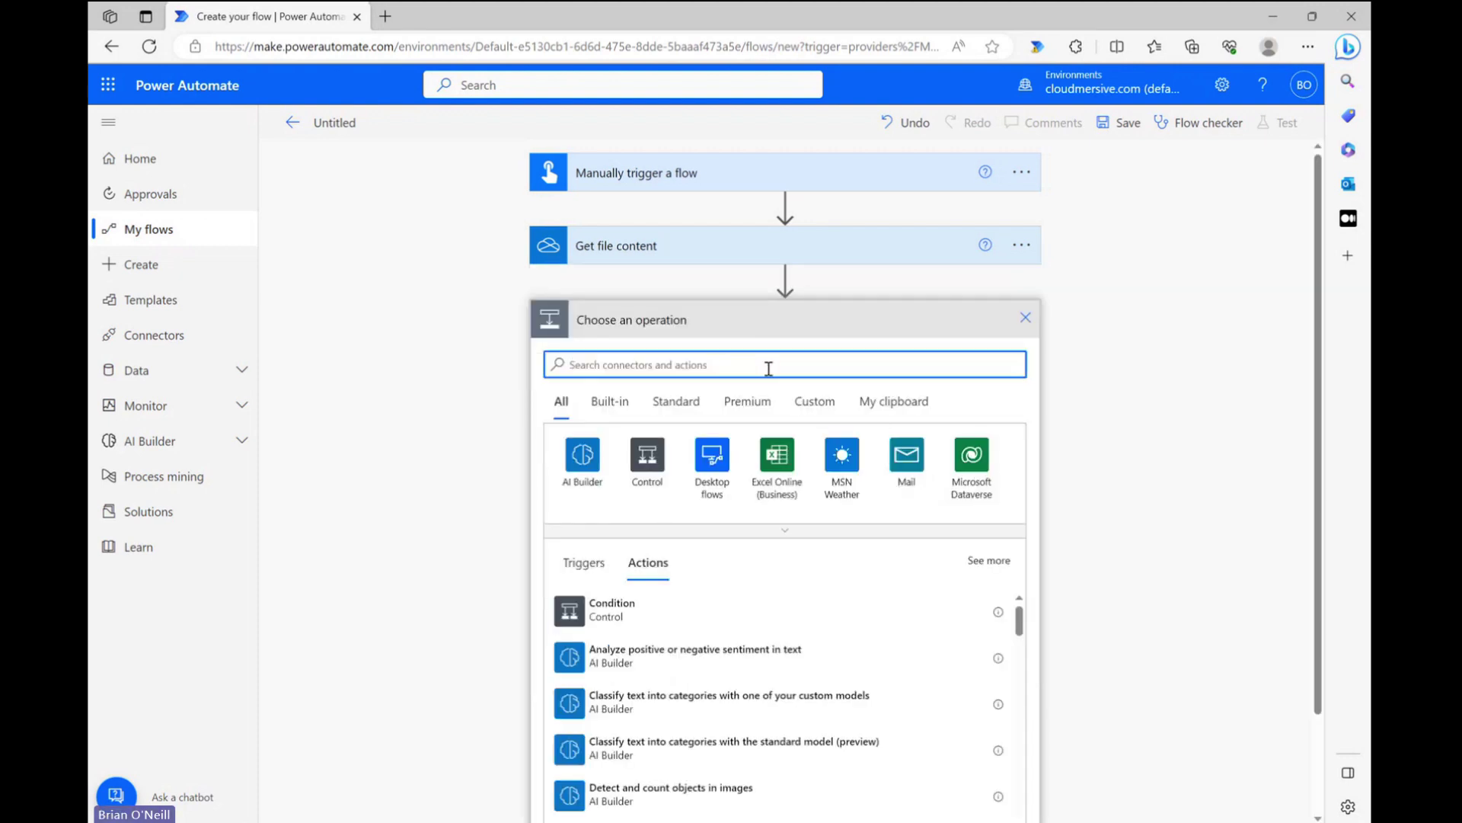
{"action": "type", "text": "cloudmersive"}
{"action": "left_click", "coordinate": [838, 531]}
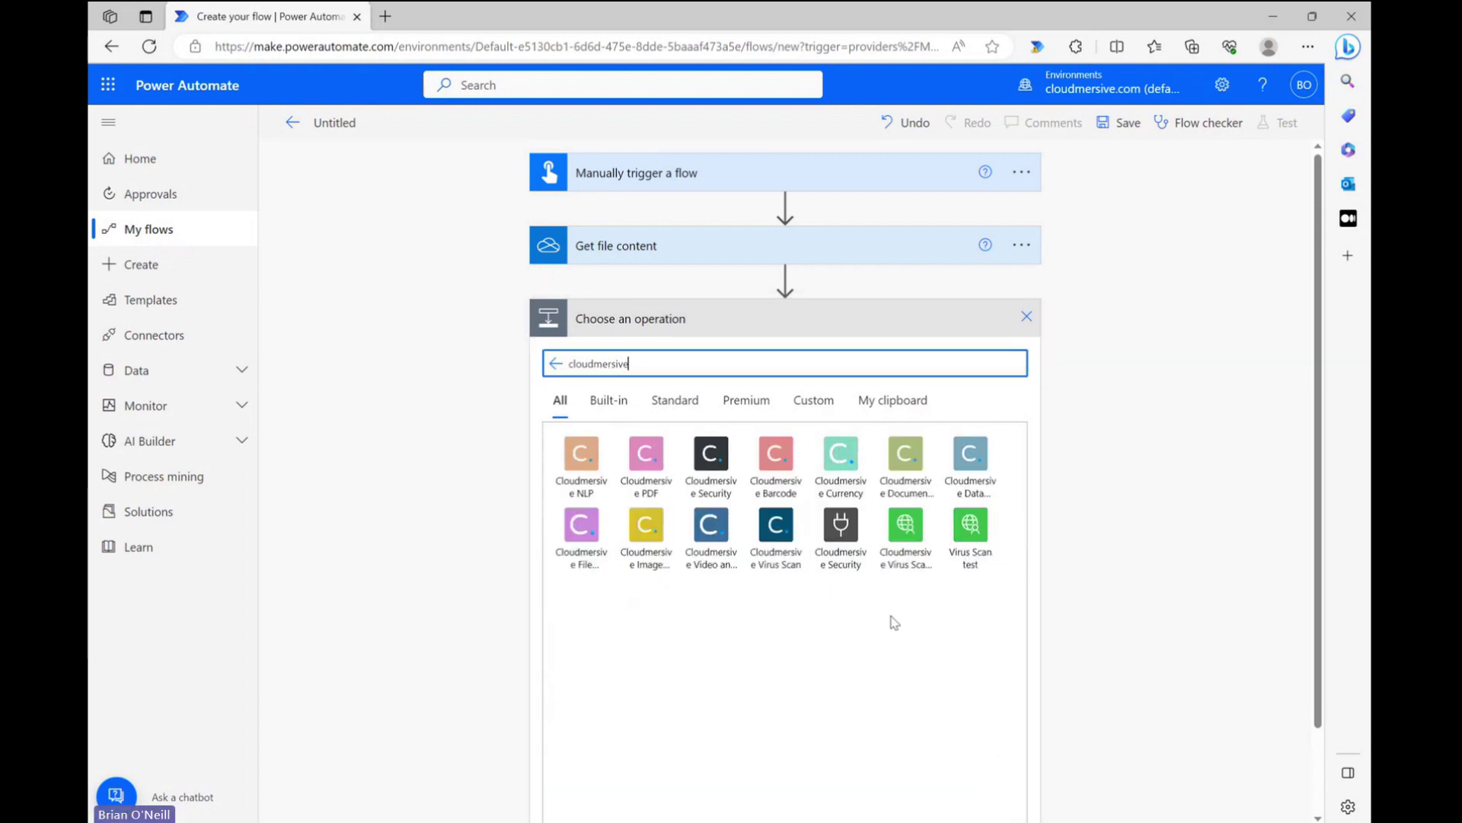
{"action": "left_click", "coordinate": [659, 543]}
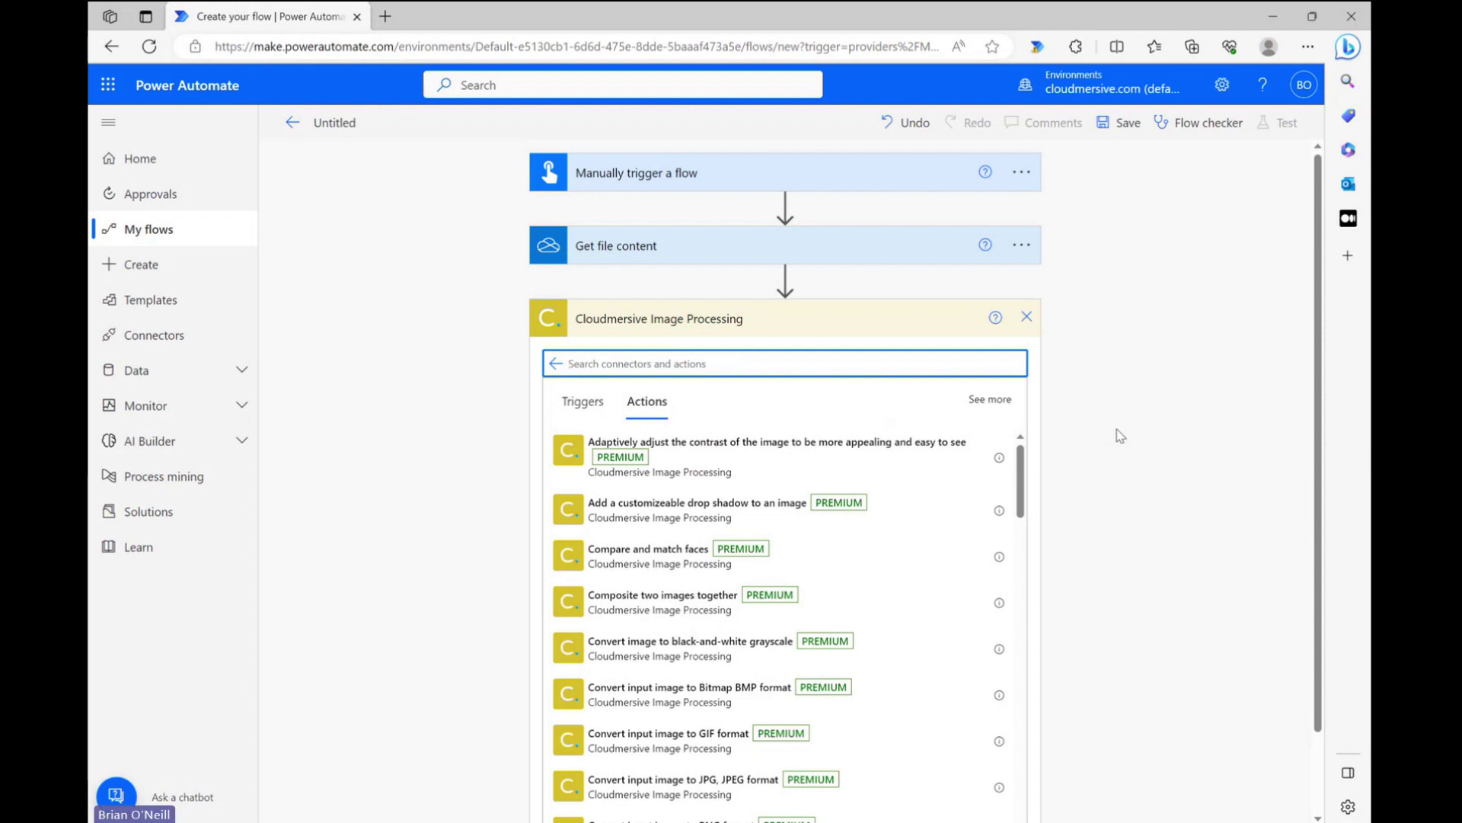
{"action": "type", "text": "convert input image to png"}
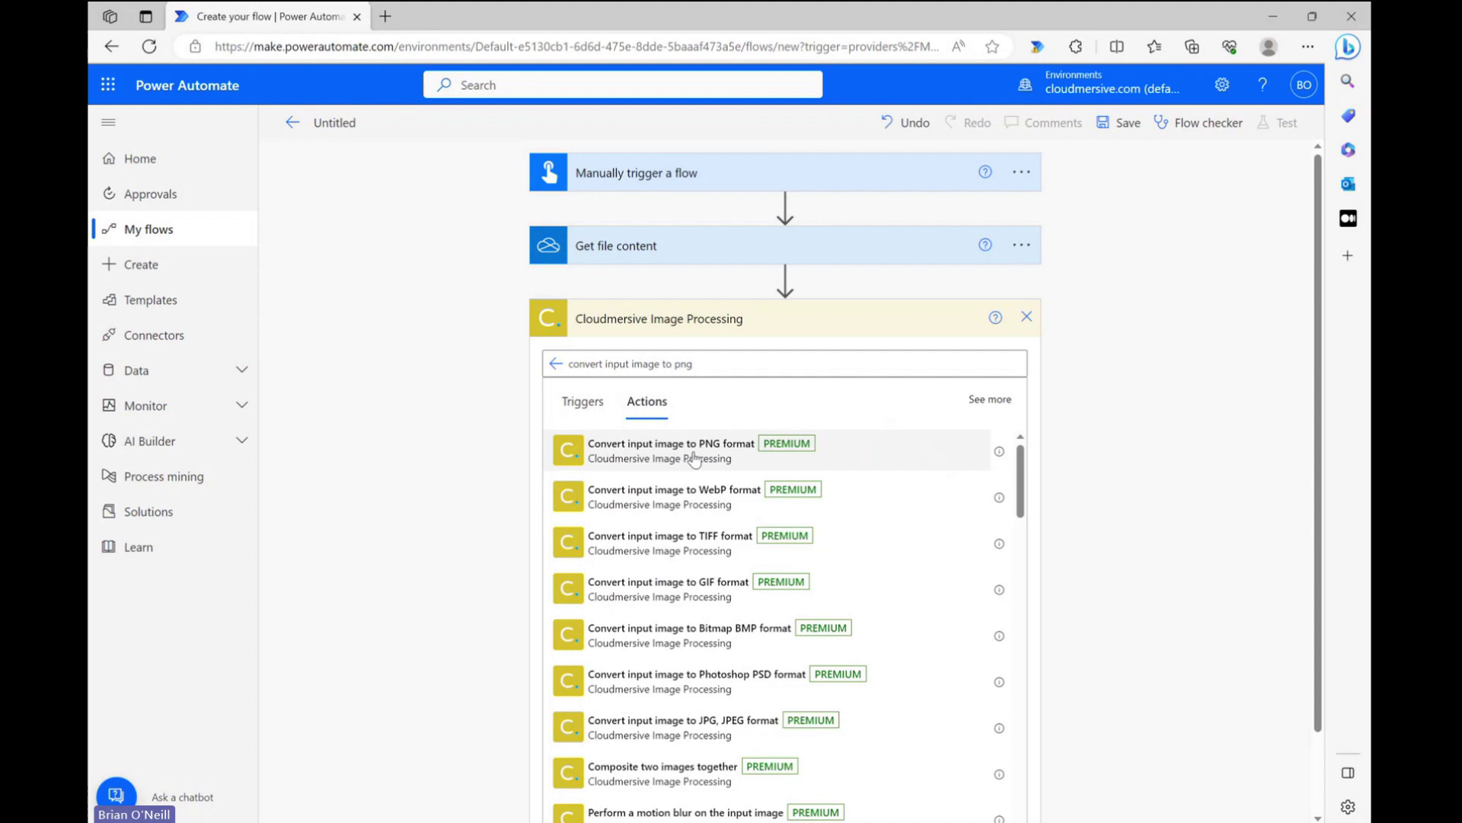
Add 'Convert input image to PNG format' using File content as the image and image.jpg as the name
{"action": "left_click", "coordinate": [735, 446]}
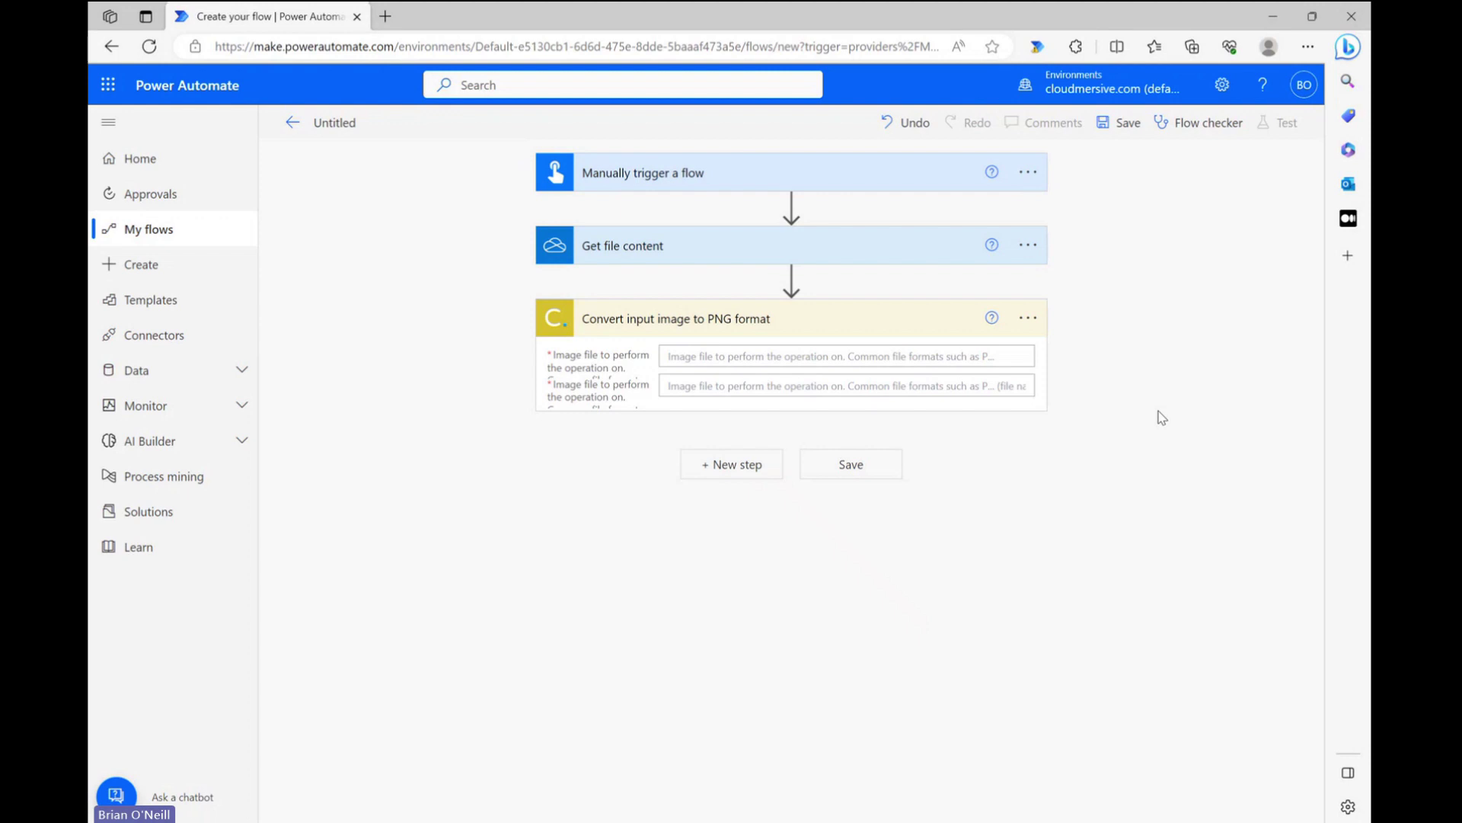
{"action": "left_click", "coordinate": [774, 357]}
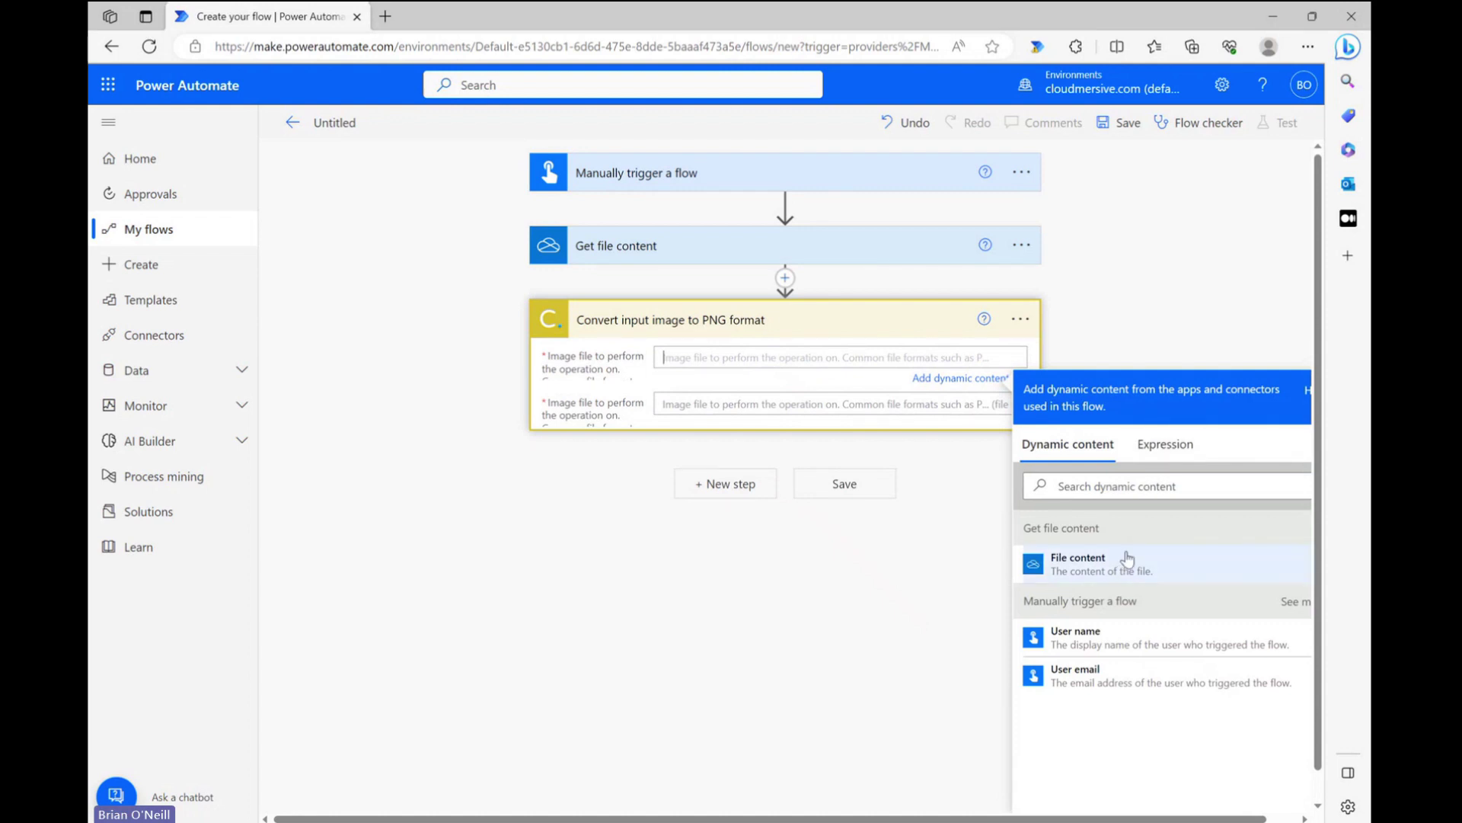
{"action": "left_click", "coordinate": [1093, 567]}
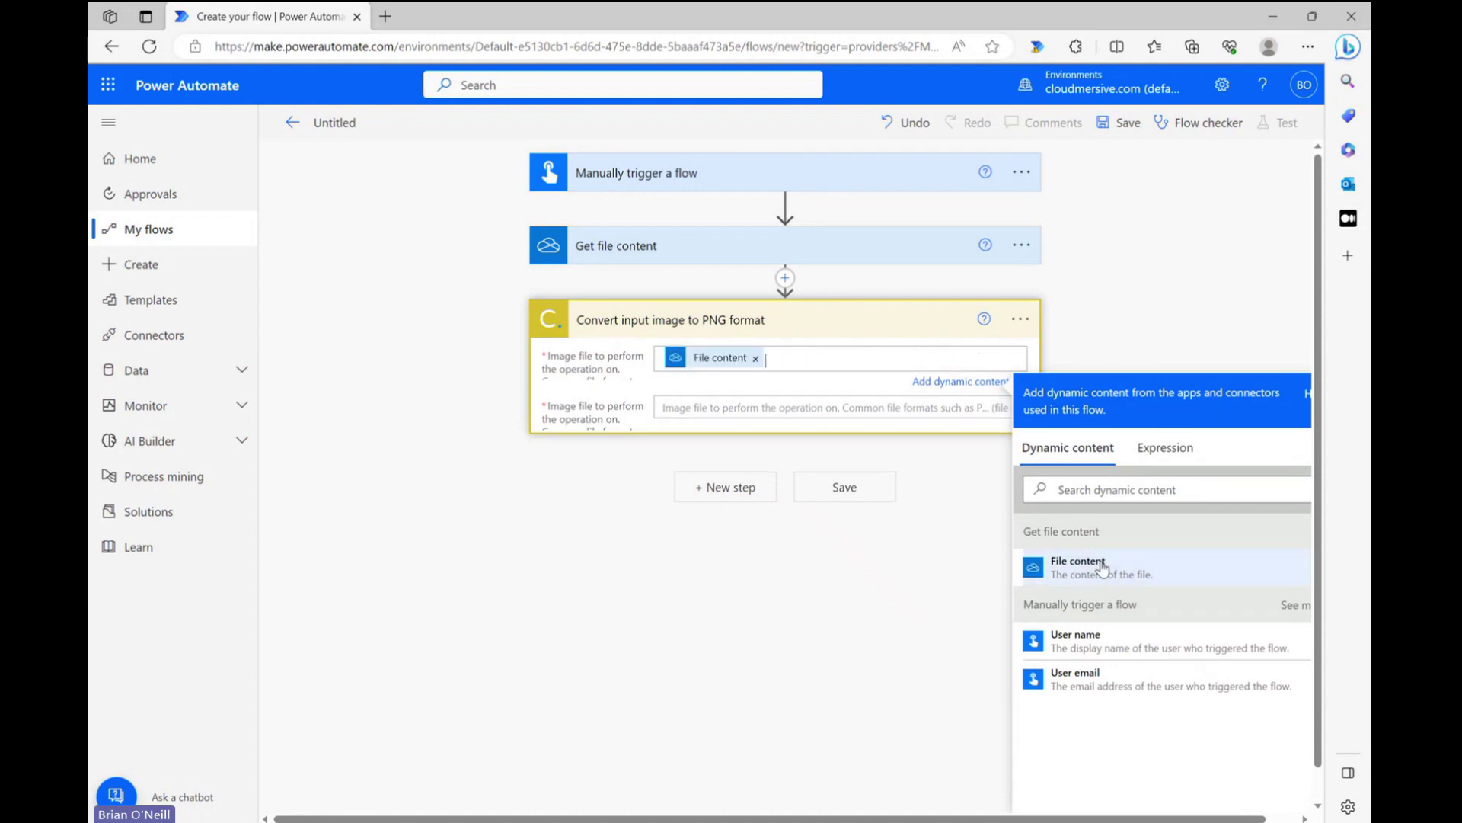
{"action": "left_click", "coordinate": [1131, 292]}
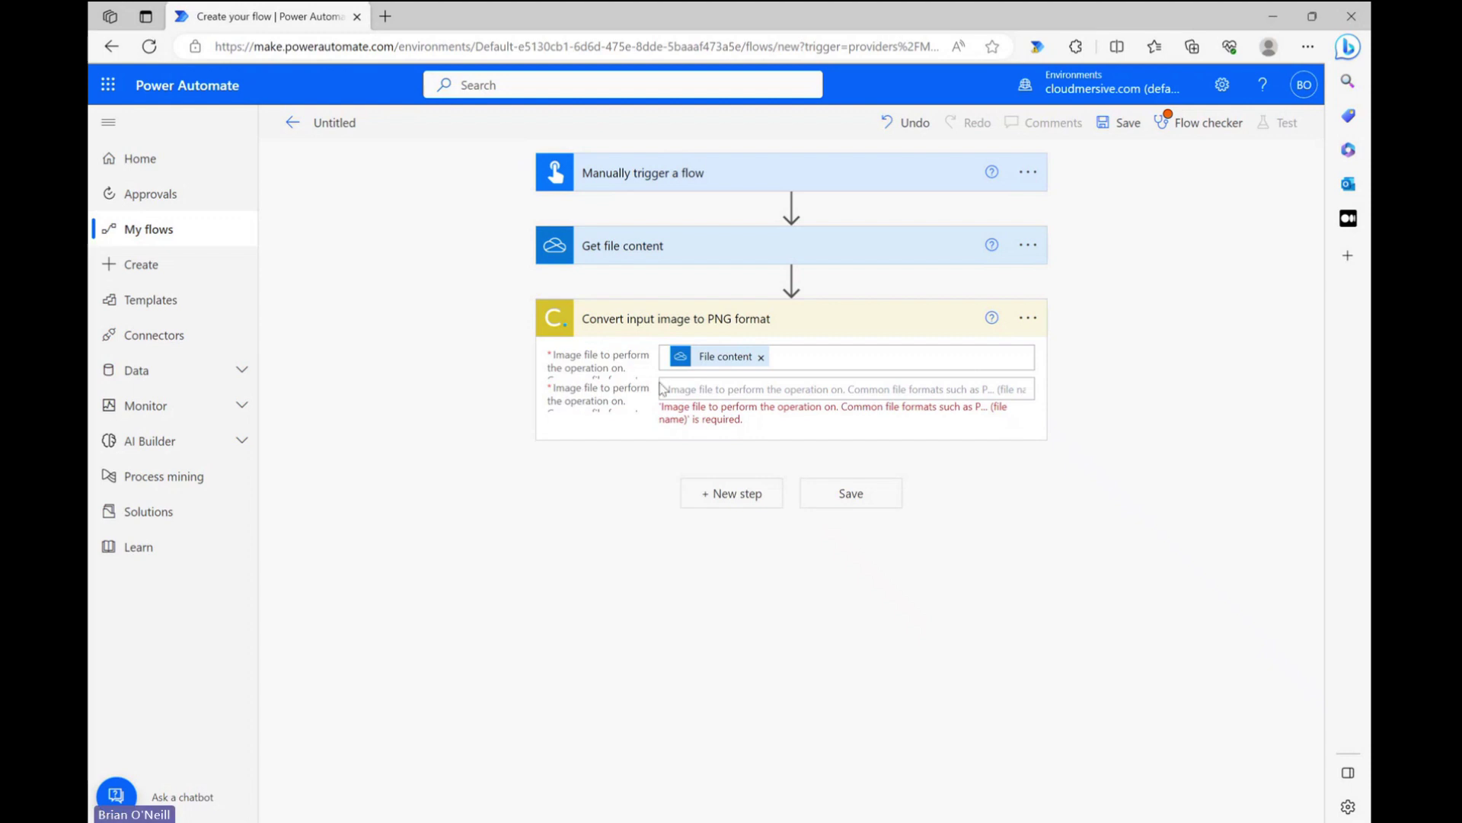
{"action": "left_click", "coordinate": [738, 390]}
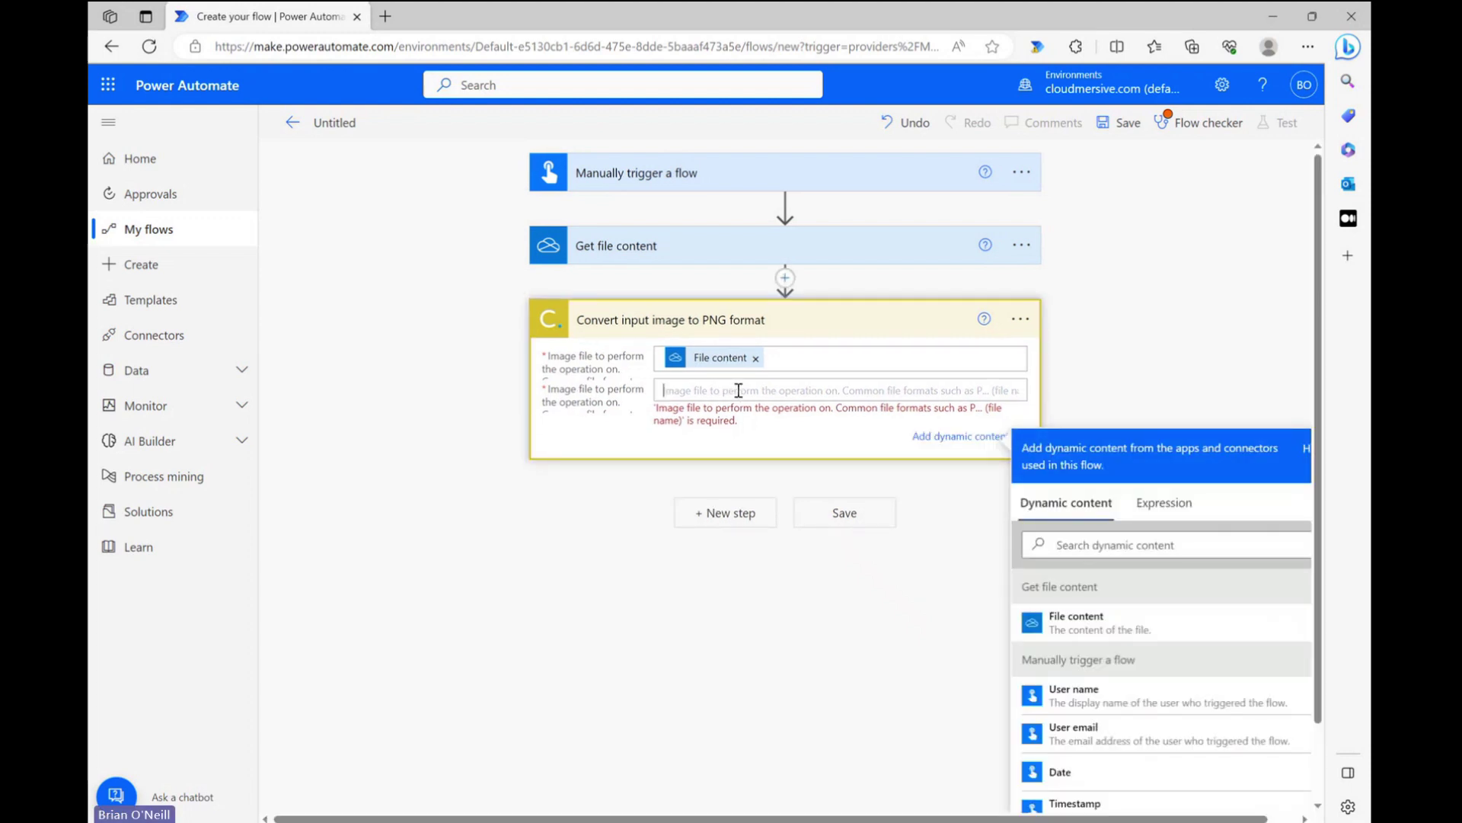
{"action": "type", "text": "image.jpg"}
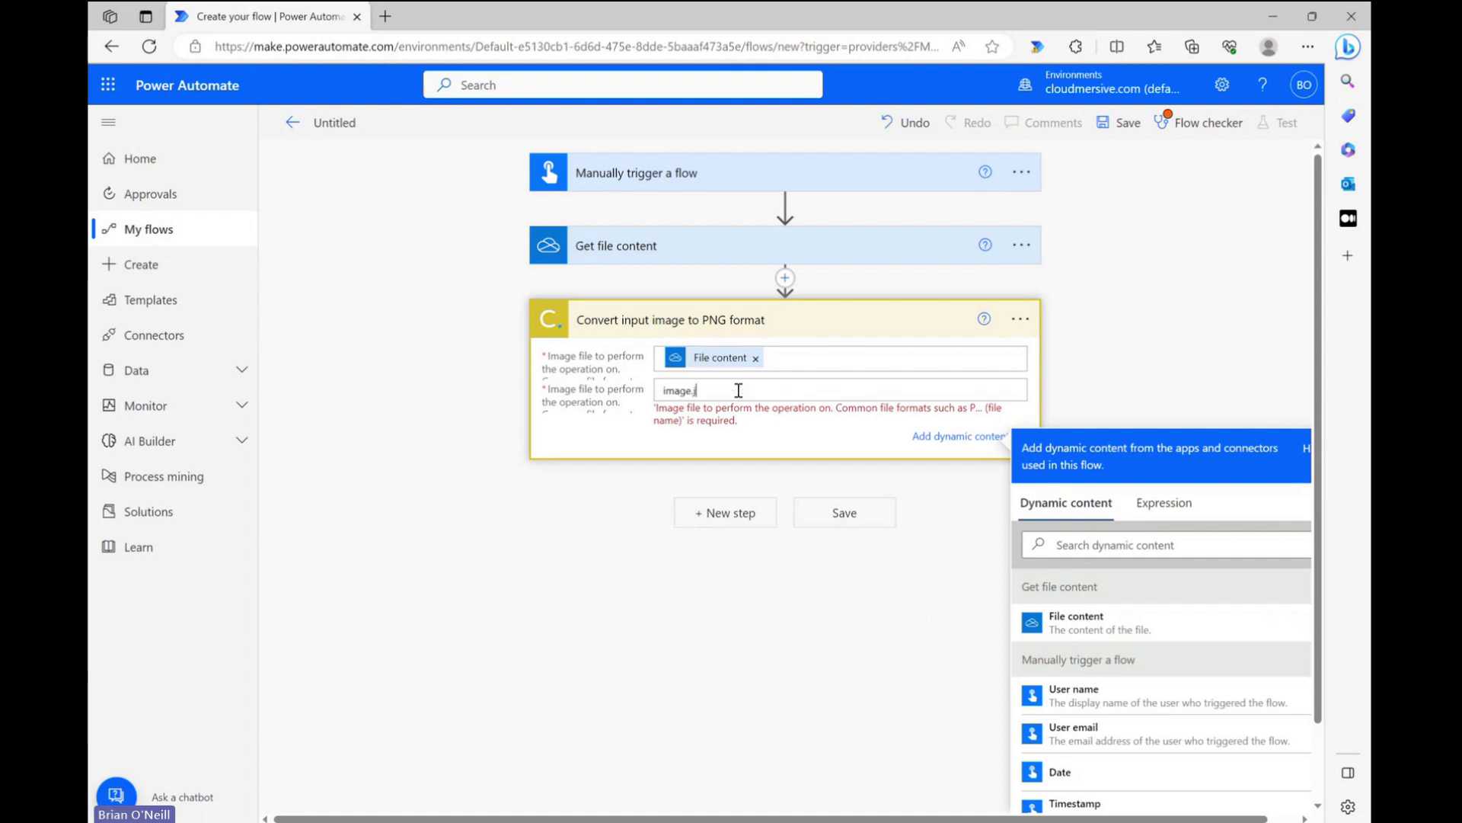
{"action": "left_click", "coordinate": [1168, 355]}
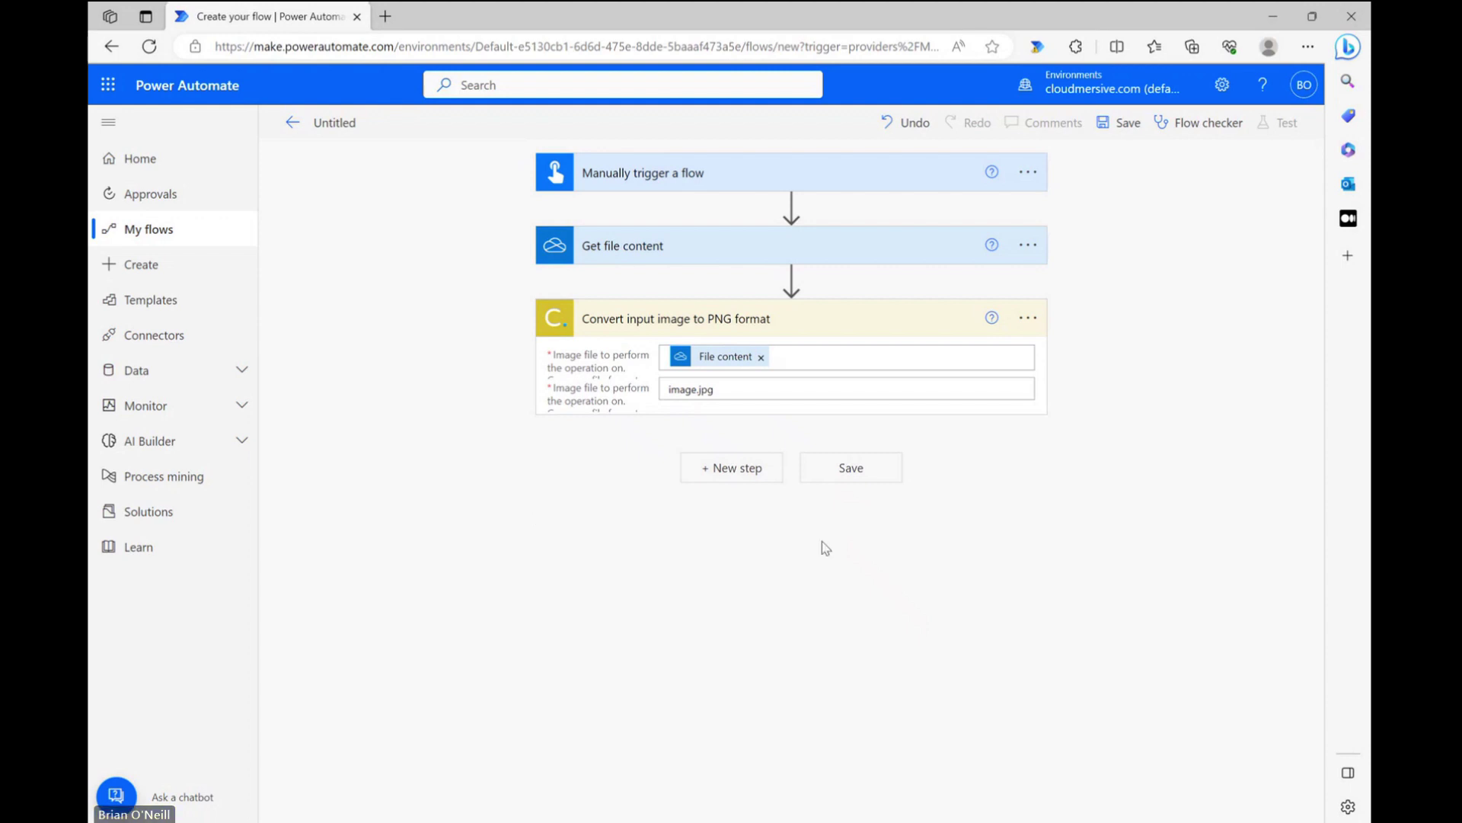
Add a OneDrive for Business Create file action with Folder Path /Sample Files
{"action": "left_click", "coordinate": [747, 472]}
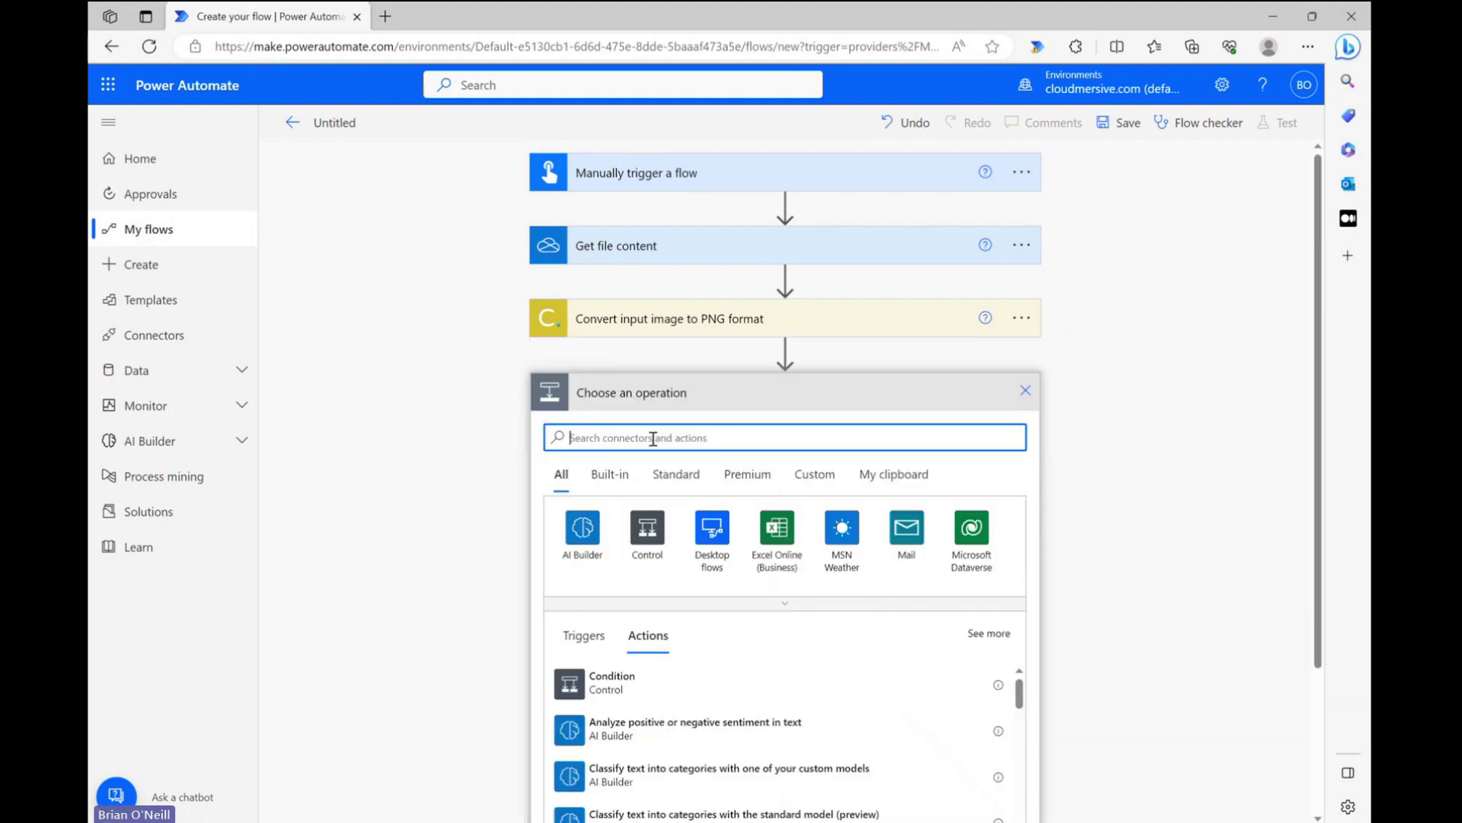
{"action": "type", "text": "create file"}
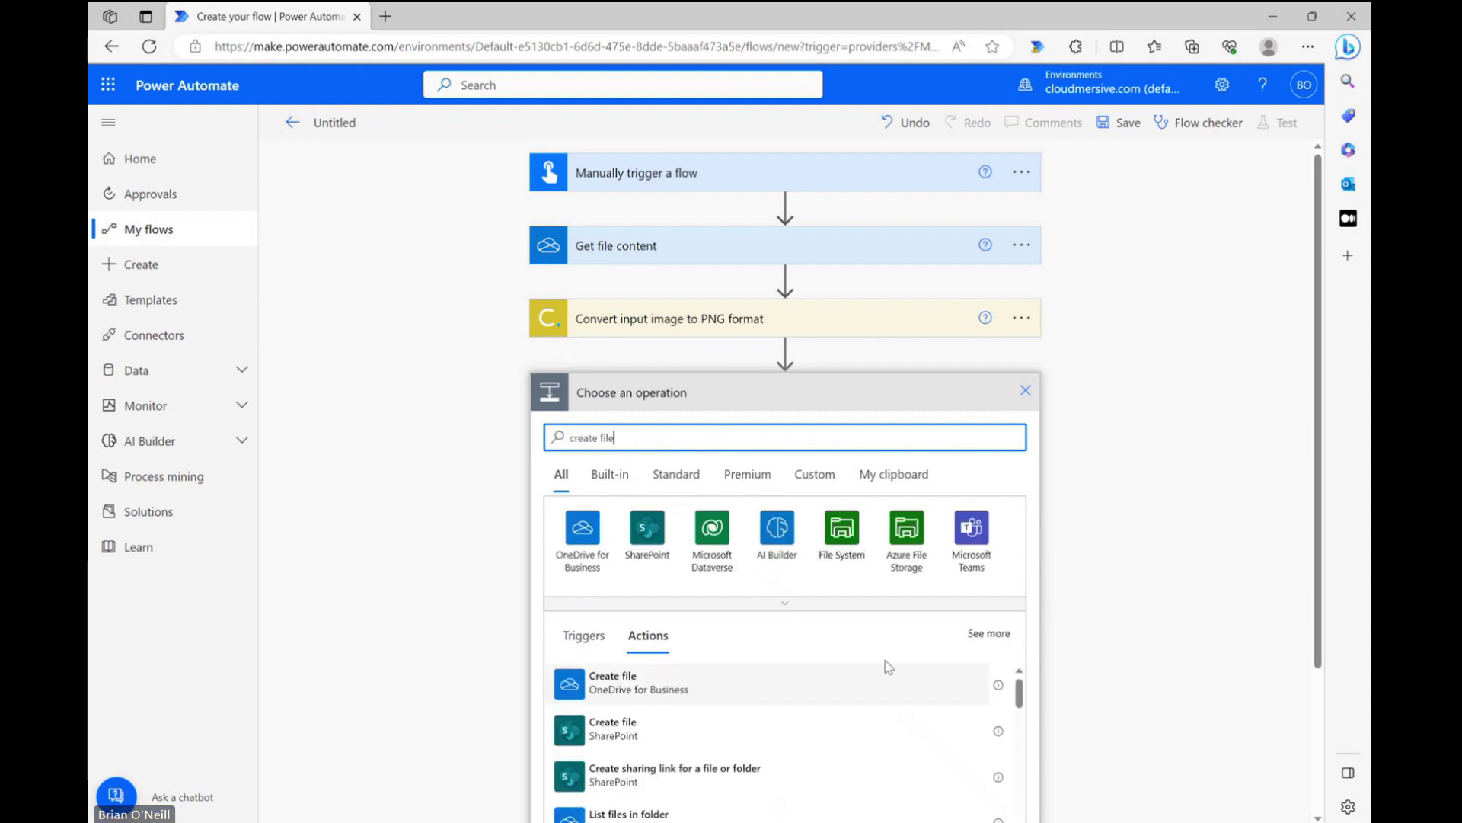
{"action": "left_click", "coordinate": [843, 699]}
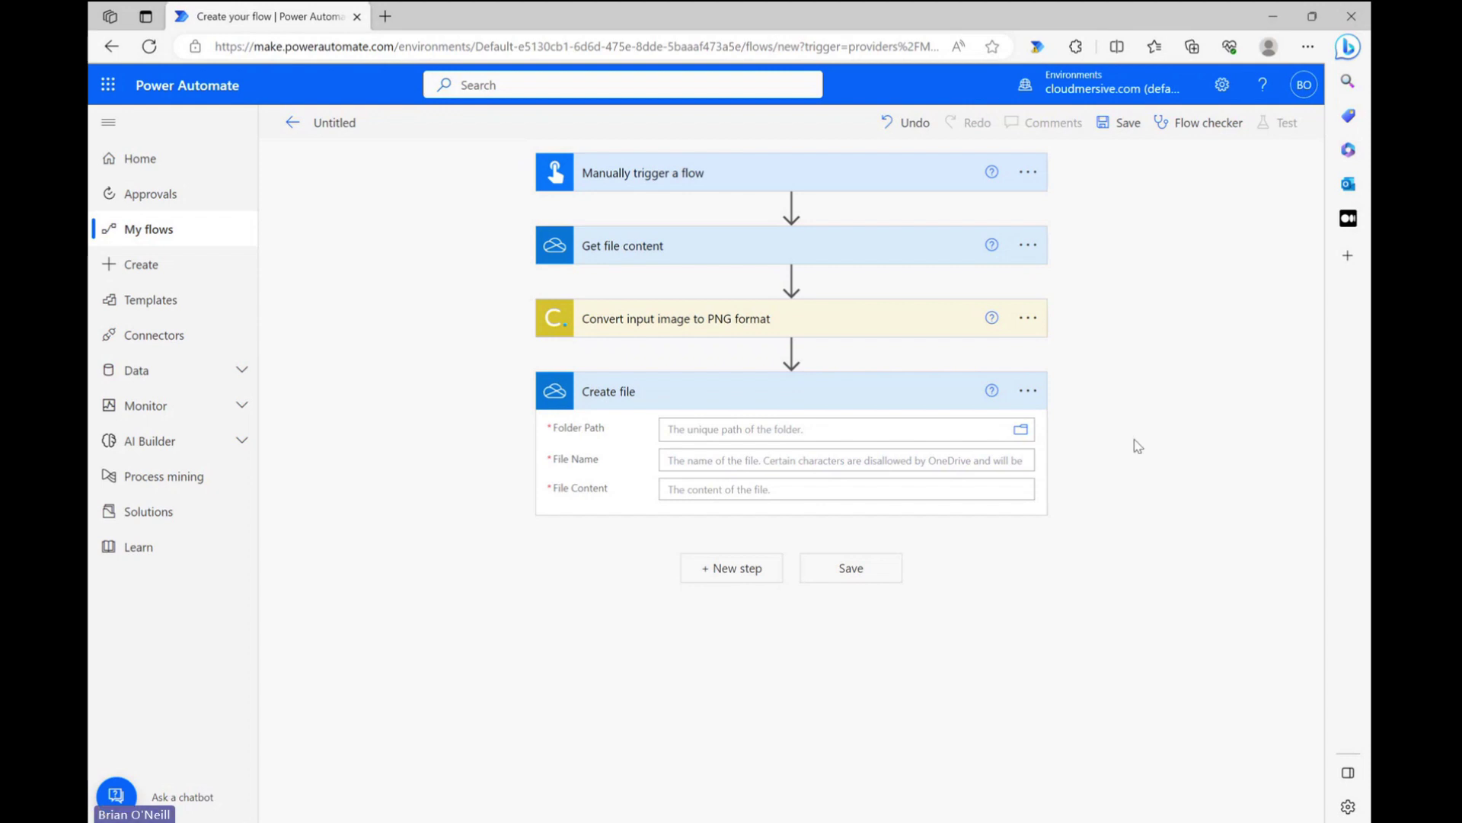
{"action": "left_click", "coordinate": [1021, 429]}
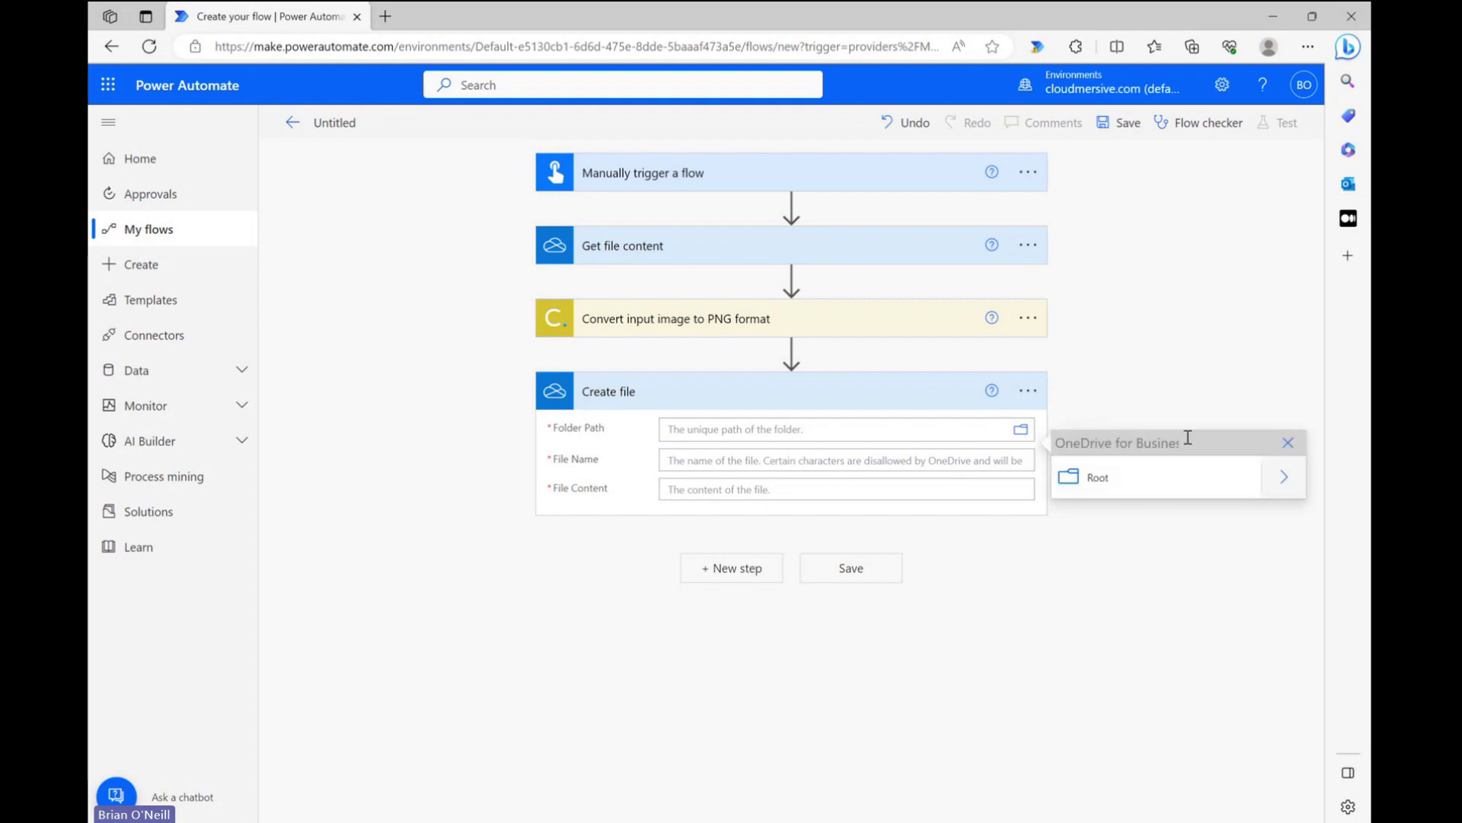
{"action": "left_click", "coordinate": [1284, 476]}
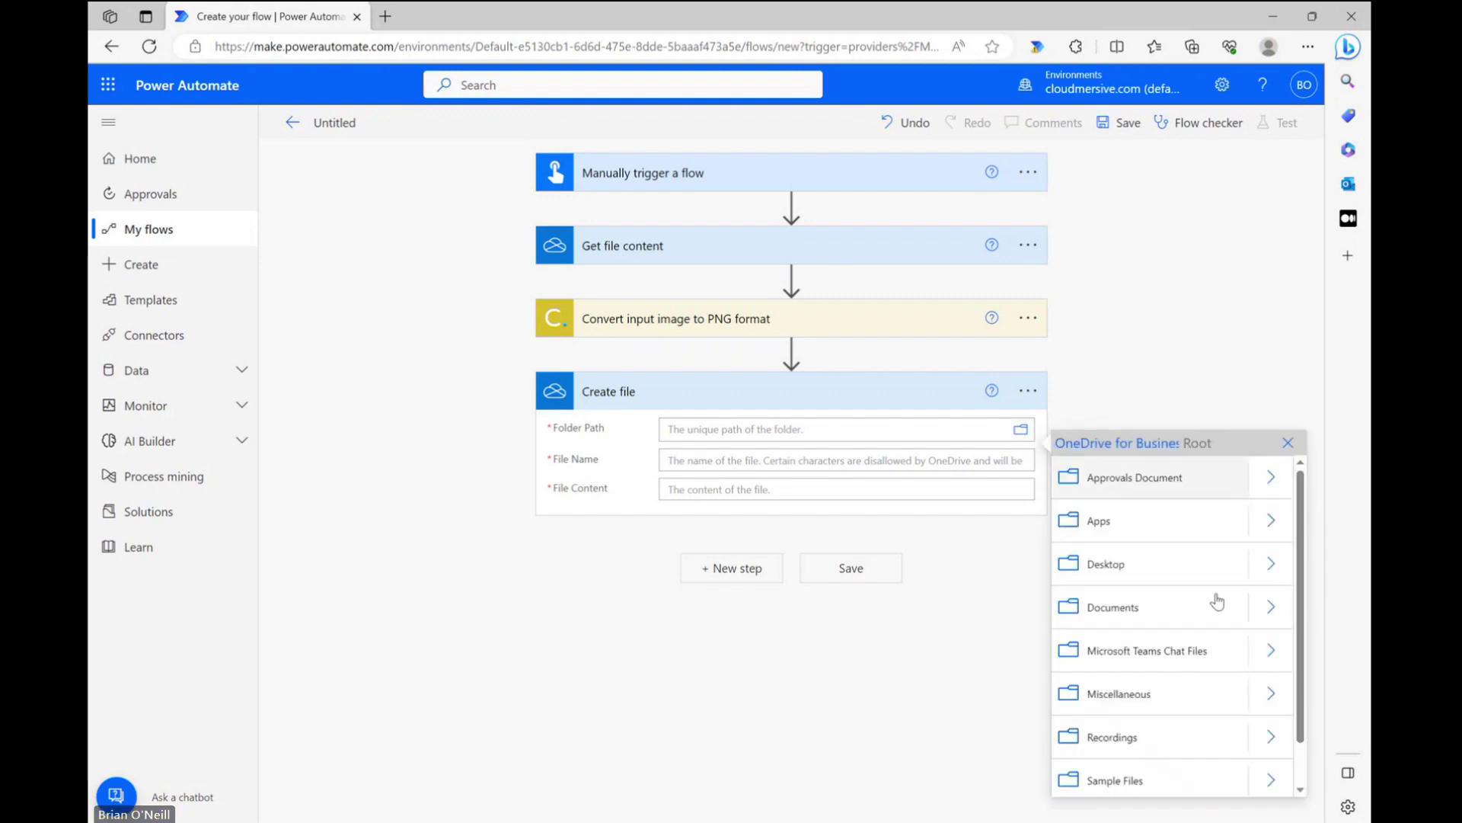
{"action": "scroll", "coordinate": [1217, 602], "scroll_direction": "down", "scroll_amount": 1}
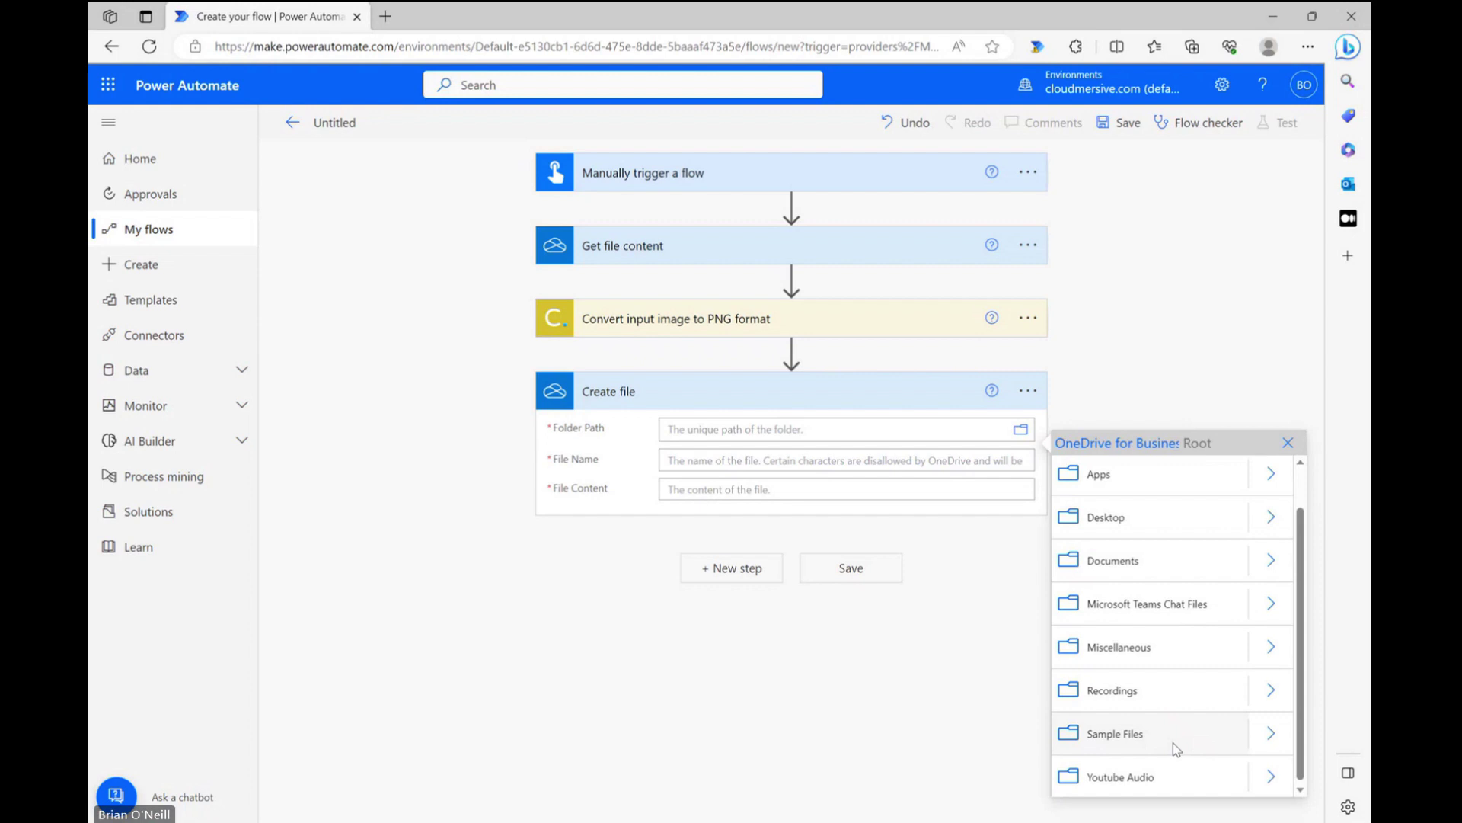
{"action": "left_click", "coordinate": [1173, 743]}
{"action": "left_click", "coordinate": [1155, 366]}
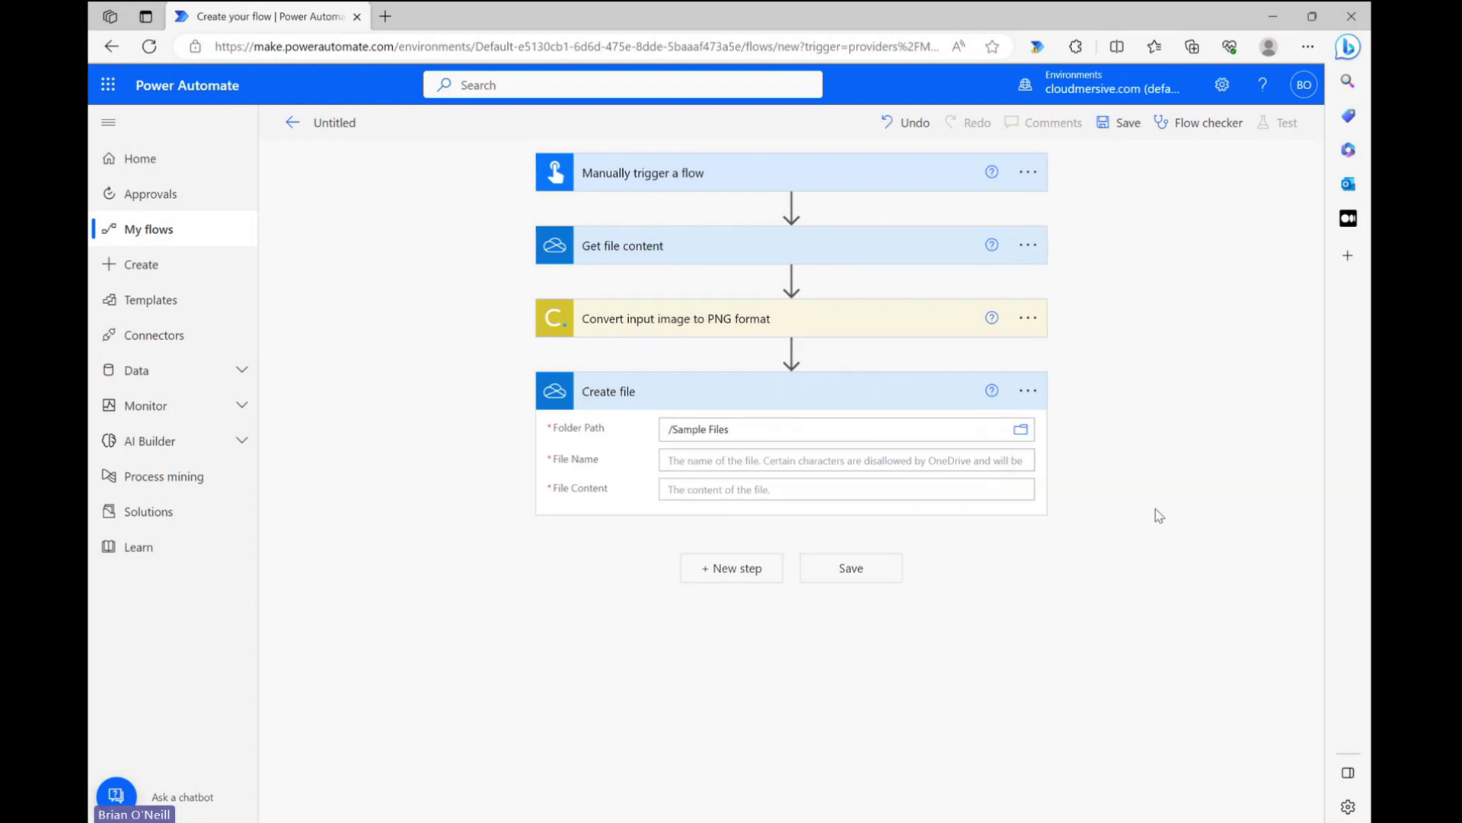
Name the file sample.png and set its content to the converted image Body
{"action": "left_click", "coordinate": [800, 458]}
{"action": "type", "text": "sample.png"}
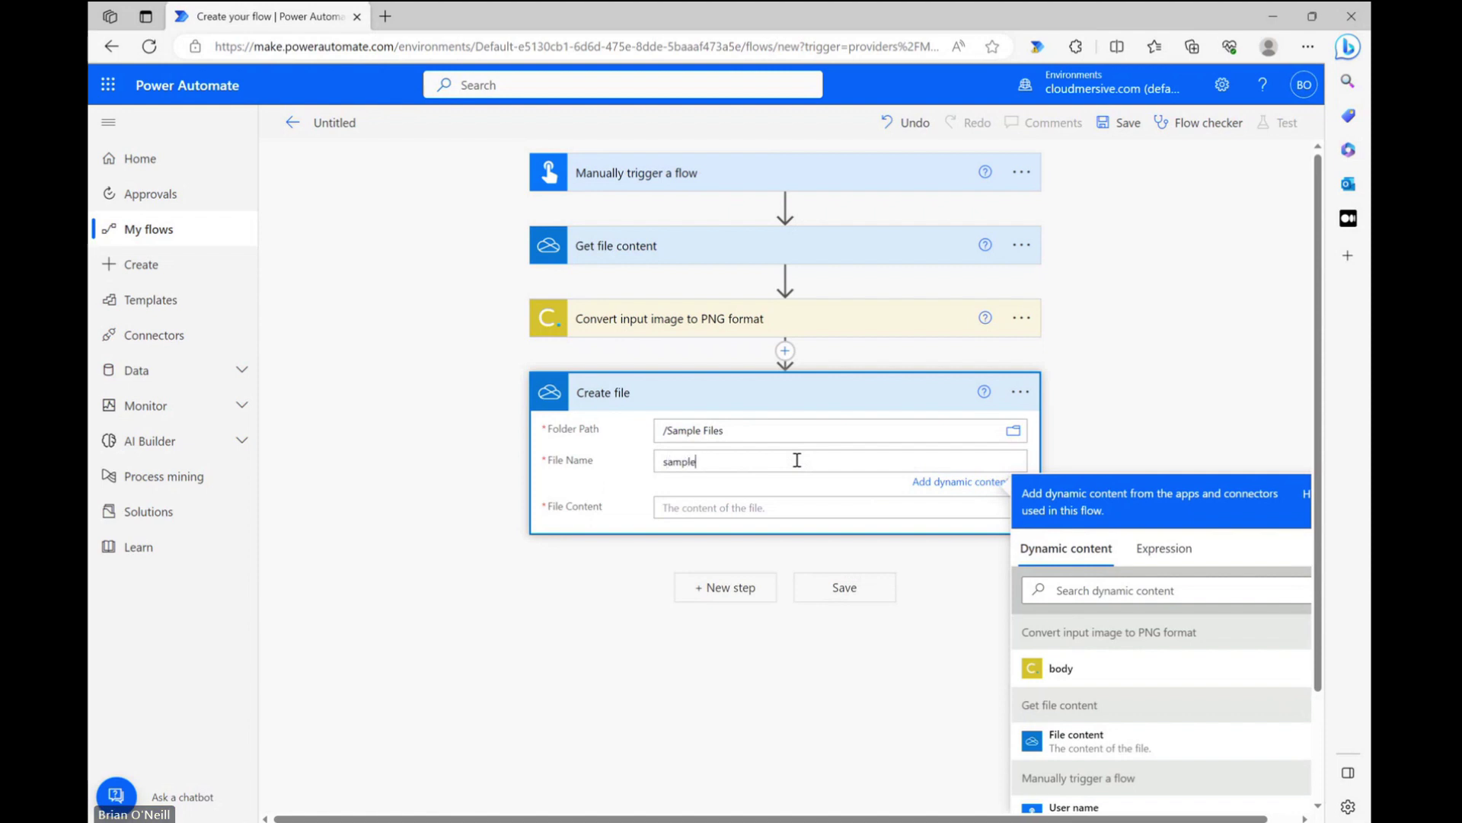
{"action": "left_click", "coordinate": [1127, 409]}
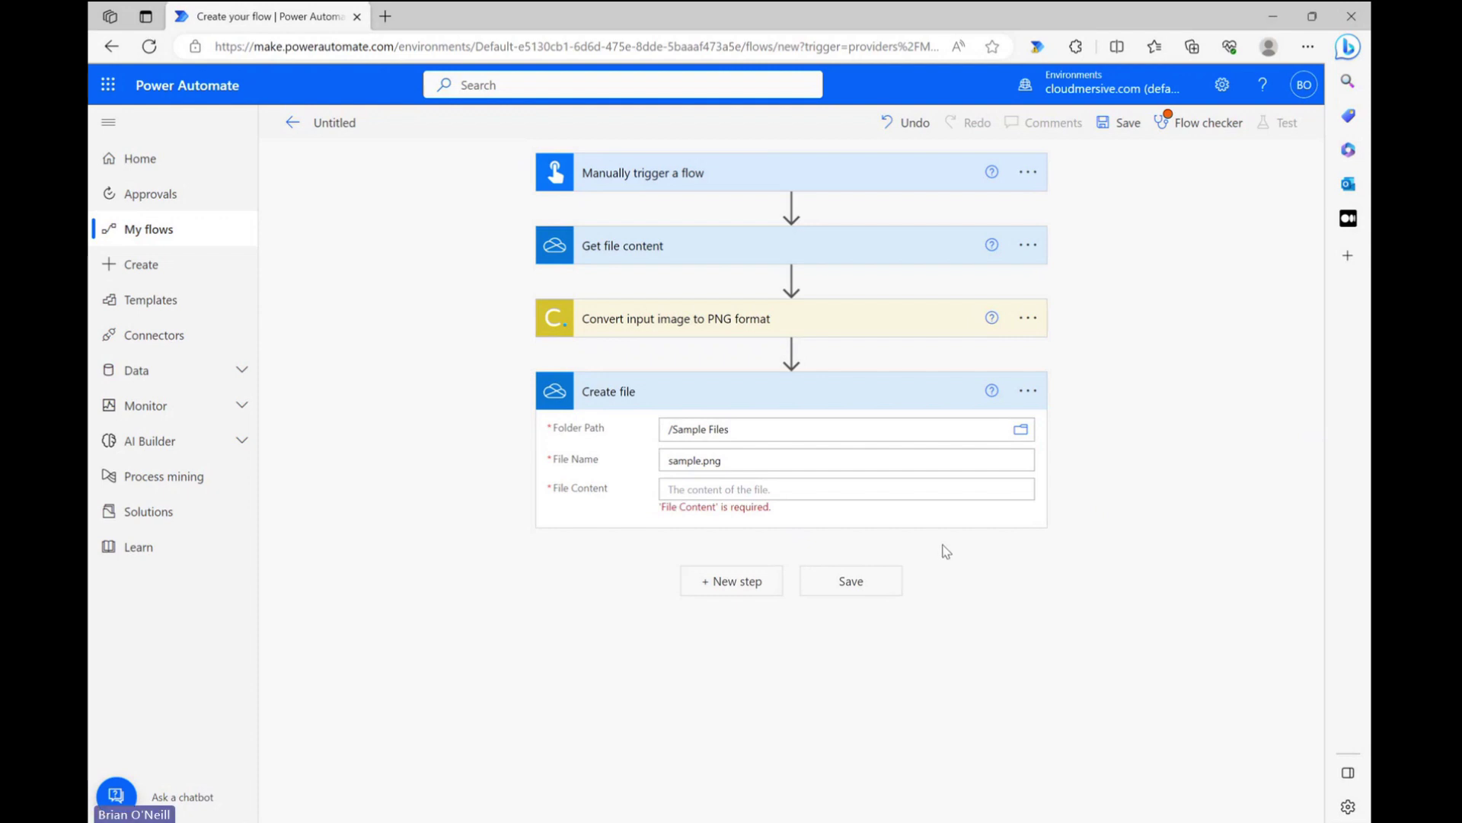
{"action": "left_click", "coordinate": [670, 490]}
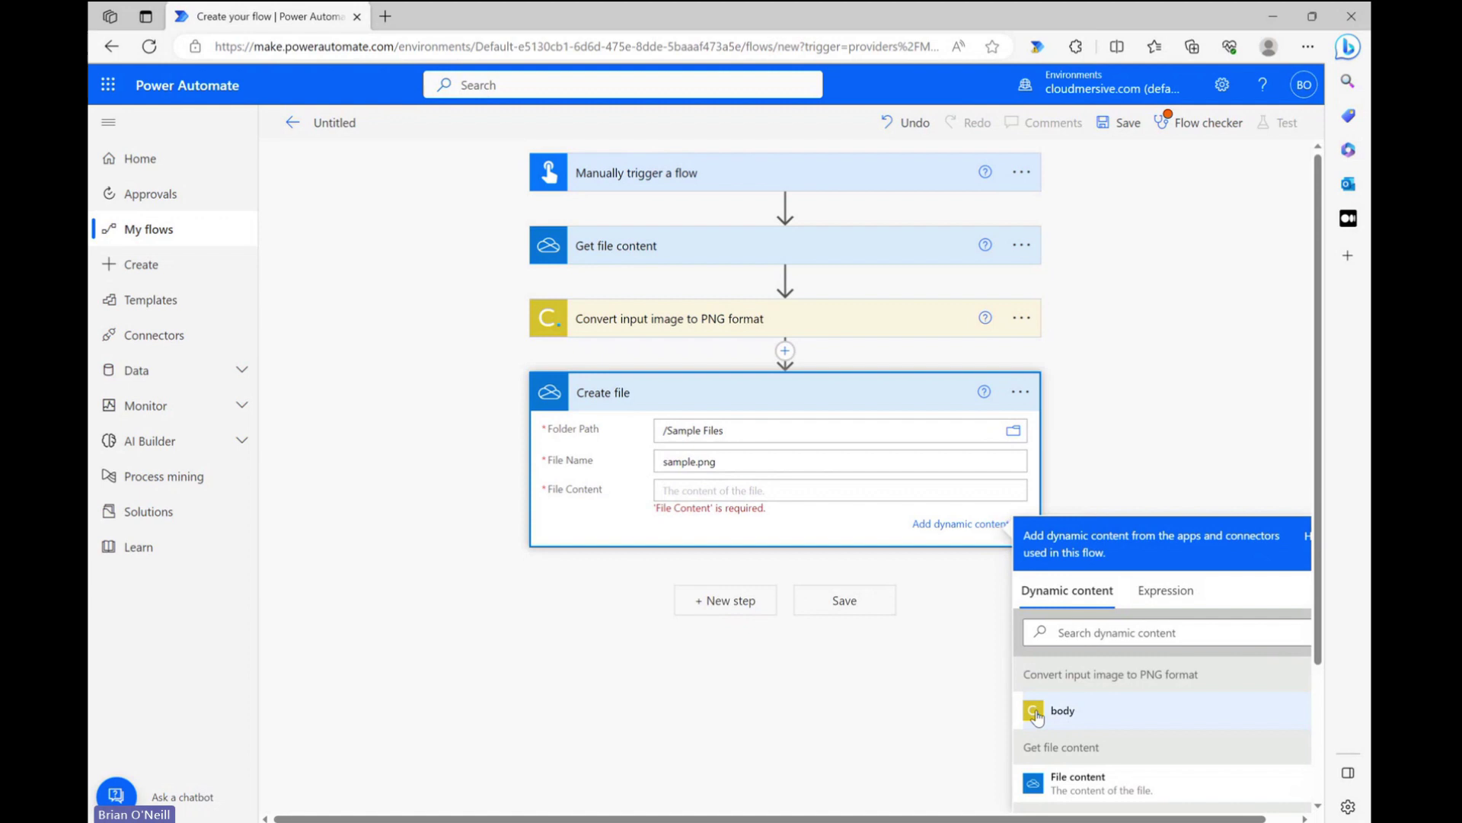
{"action": "left_click", "coordinate": [1083, 714]}
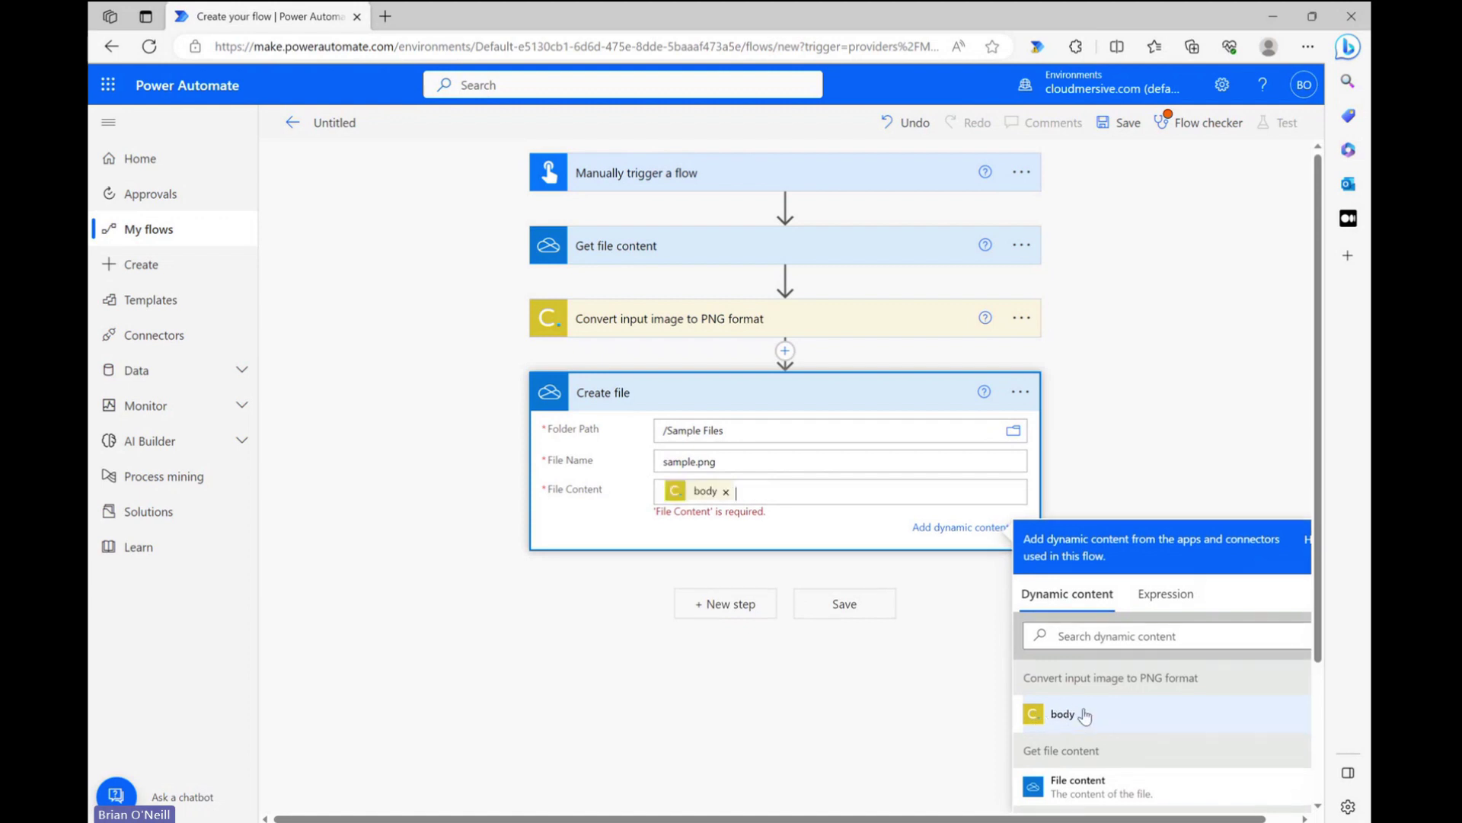
{"action": "left_click", "coordinate": [1151, 442]}
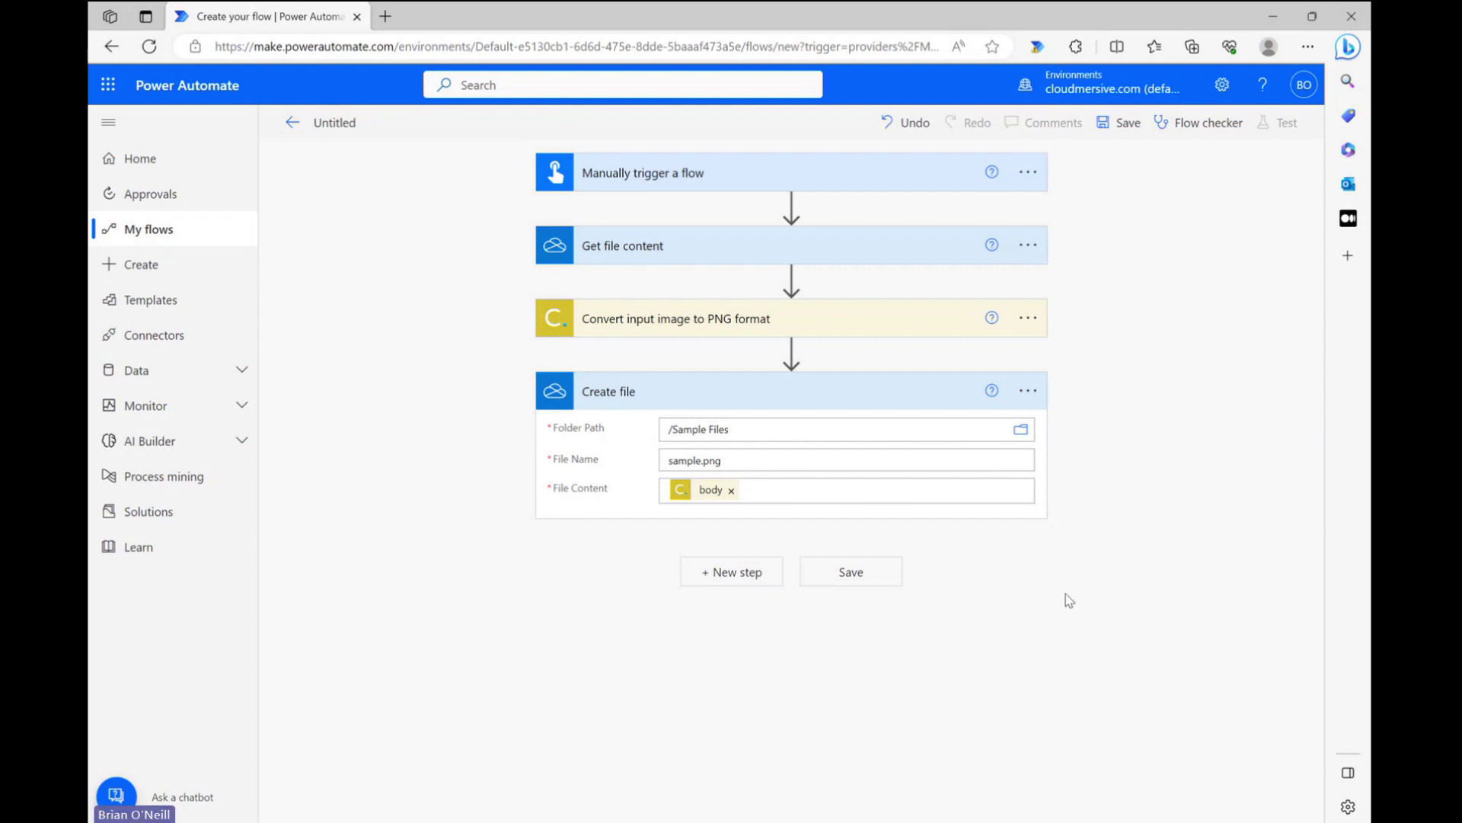
Save the flow and run a manual test, then return to the editor
{"action": "left_click", "coordinate": [850, 575]}
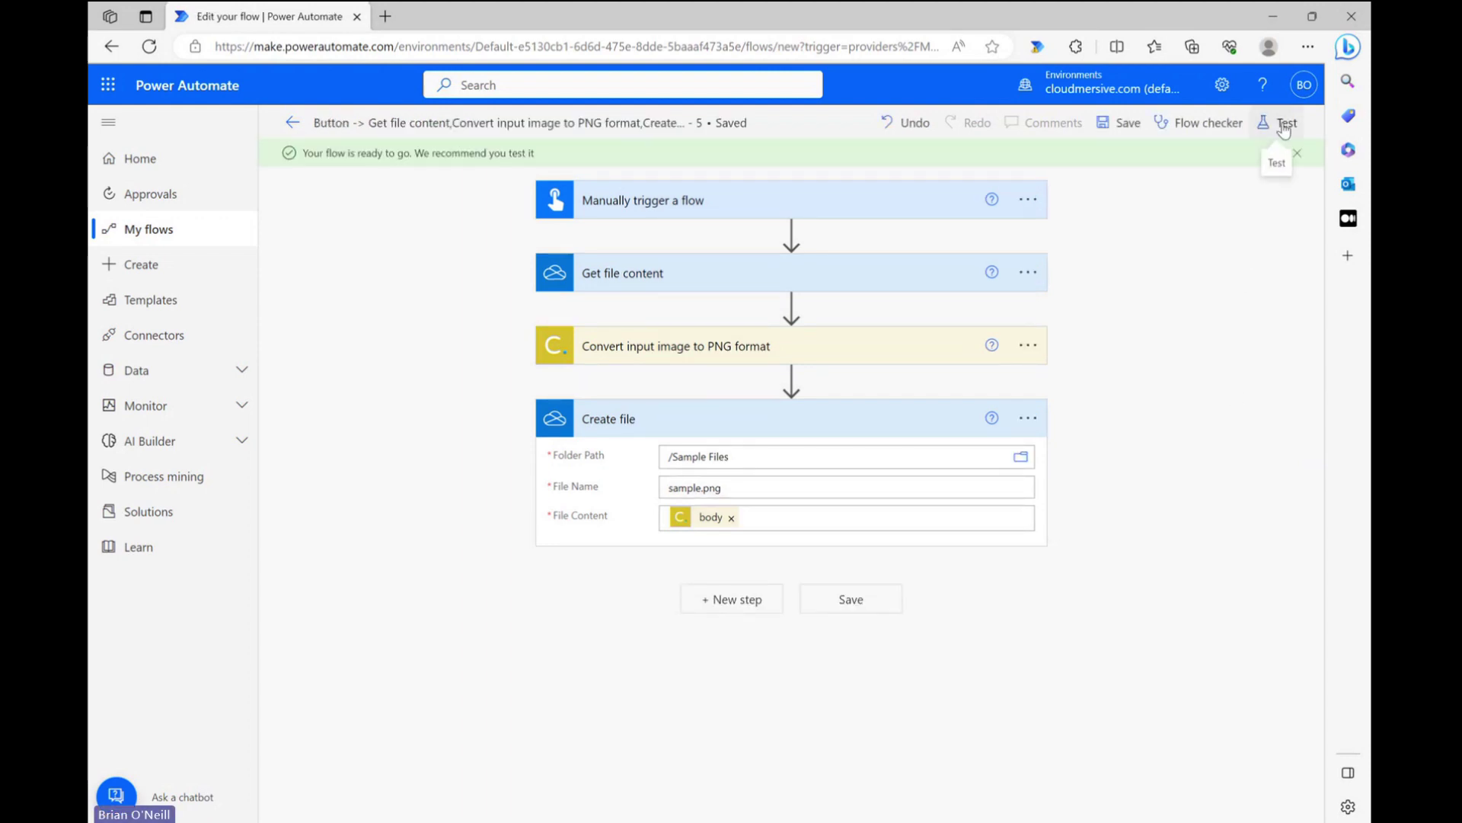
{"action": "left_click", "coordinate": [1285, 125]}
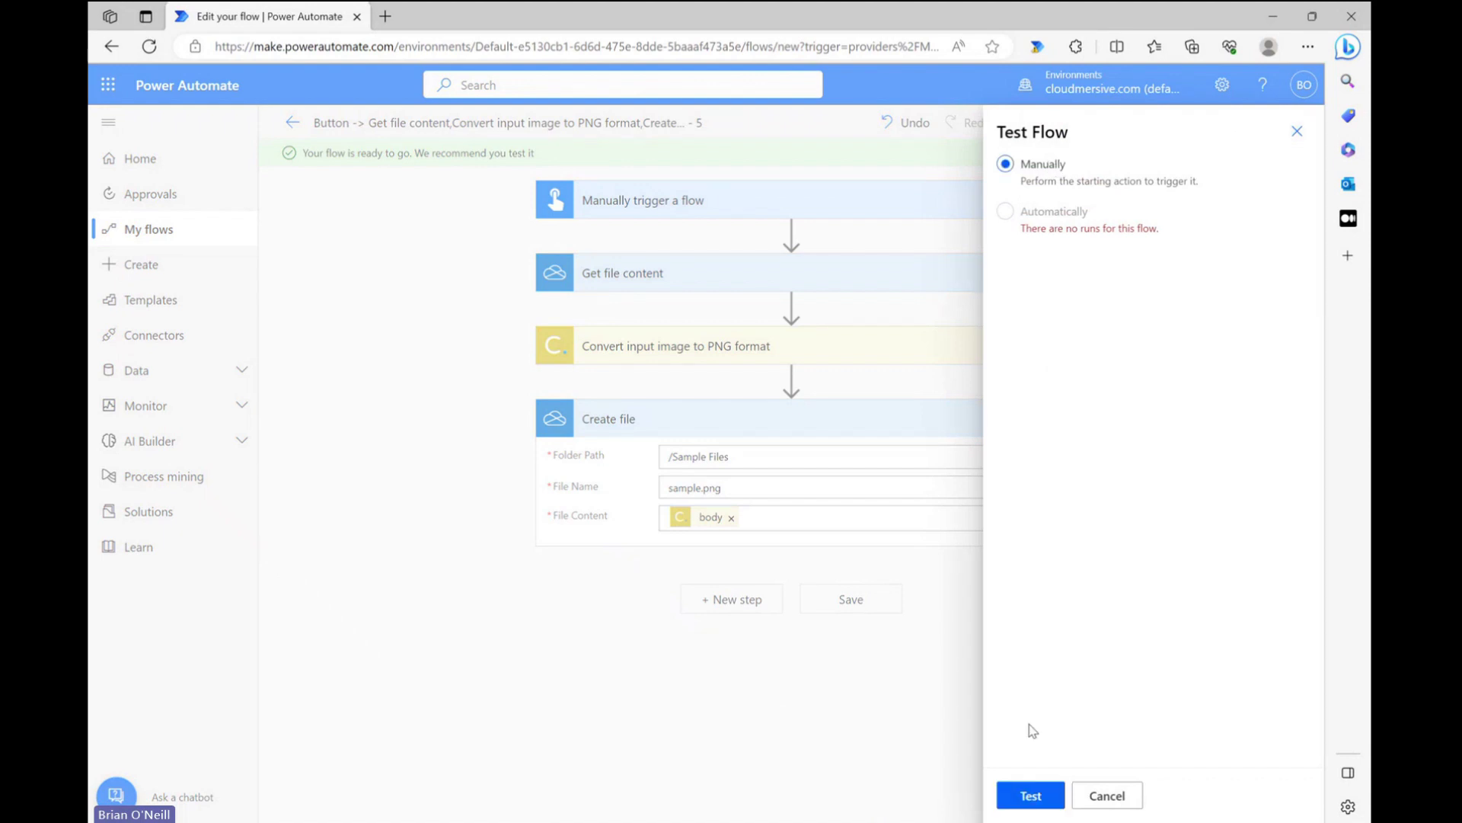
{"action": "left_click", "coordinate": [1029, 795]}
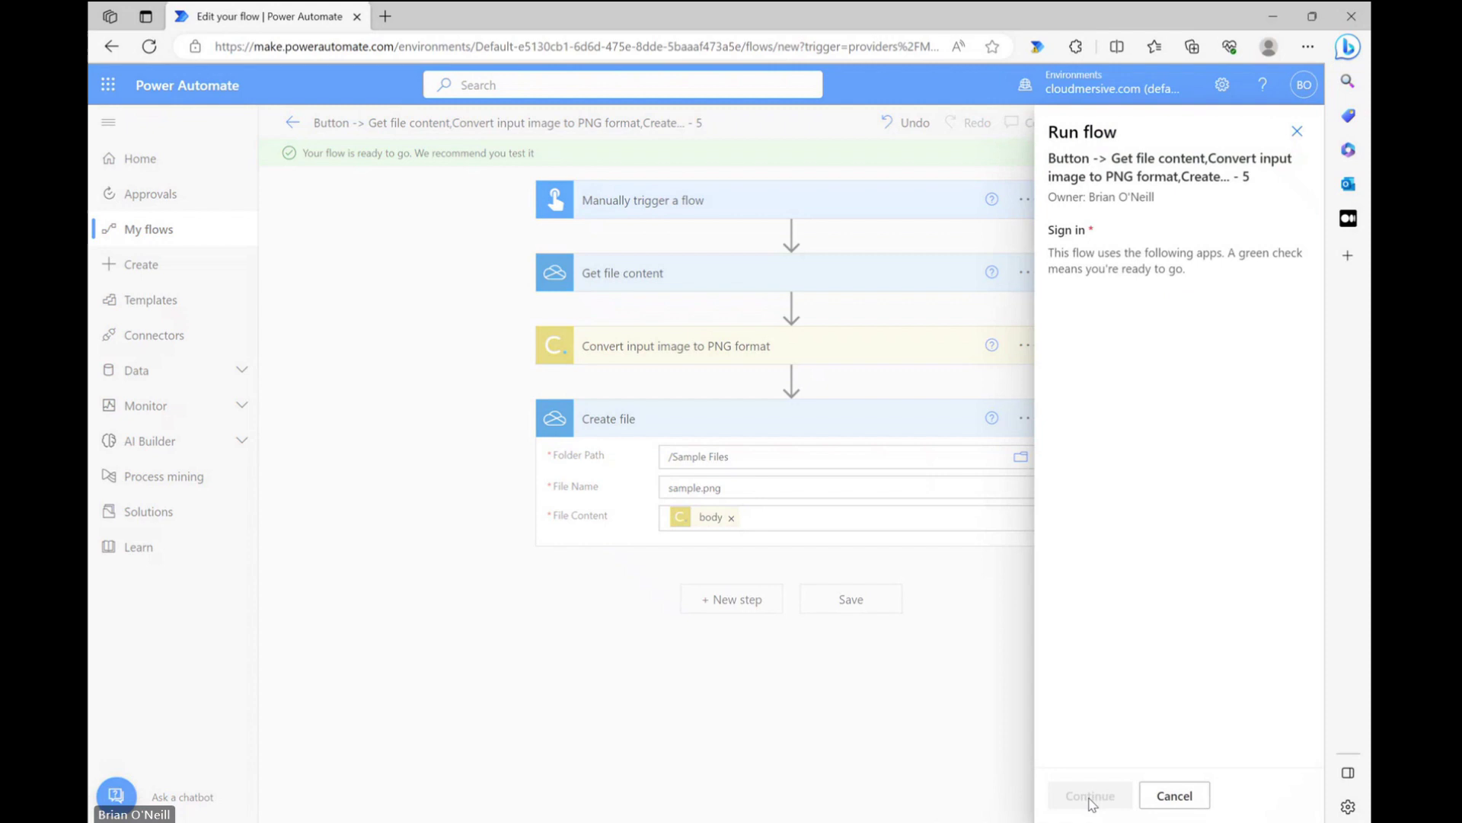
{"action": "left_click", "coordinate": [1090, 796]}
{"action": "left_click", "coordinate": [1091, 796]}
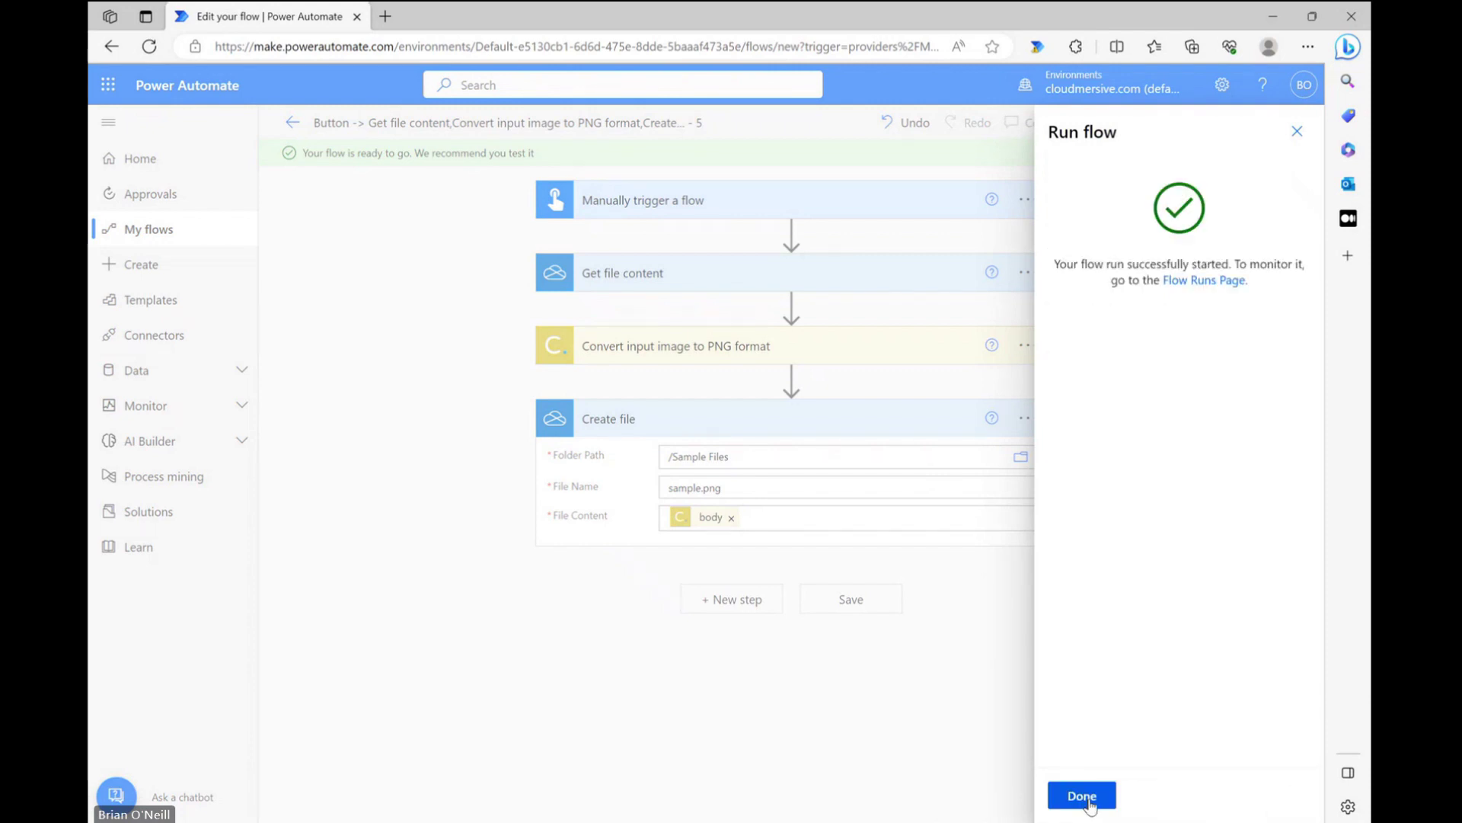
{"action": "left_click", "coordinate": [1088, 796]}
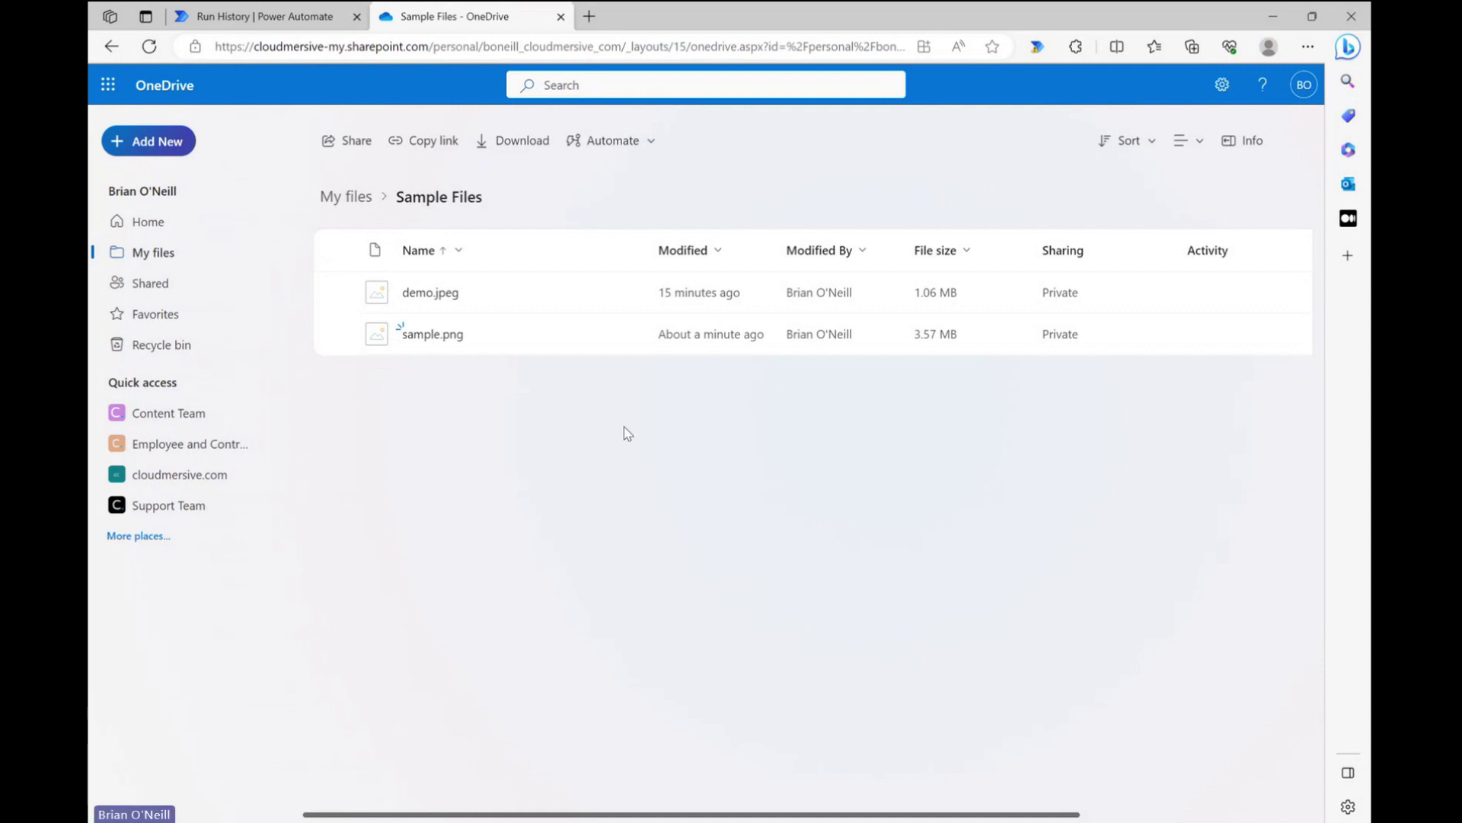
Flip between sample.png and the original demo.jpeg in the OneDrive viewer, ending on sample.png
{"action": "mouse_move", "coordinate": [424, 347]}
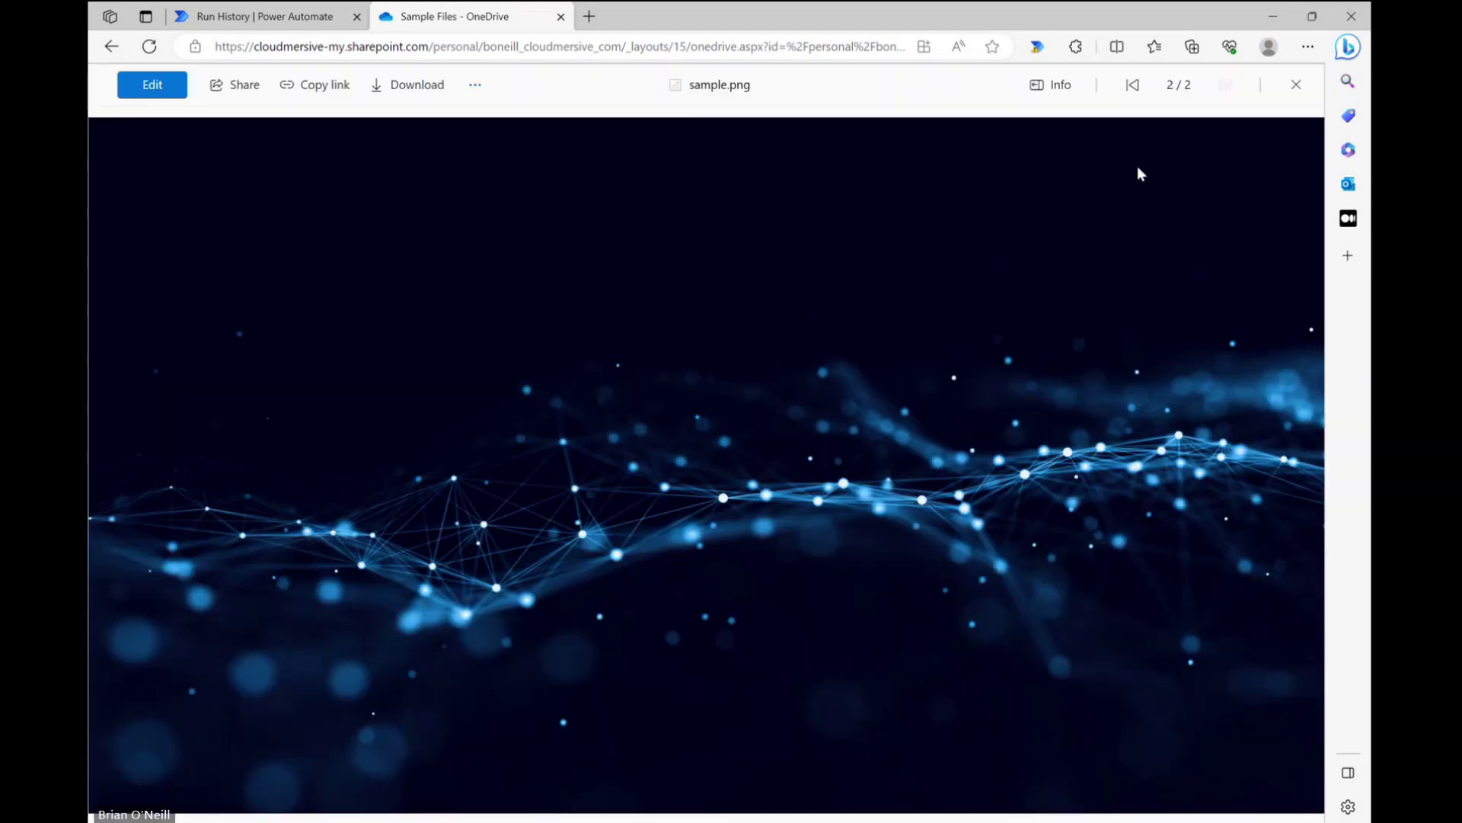
{"action": "left_click", "coordinate": [1133, 84]}
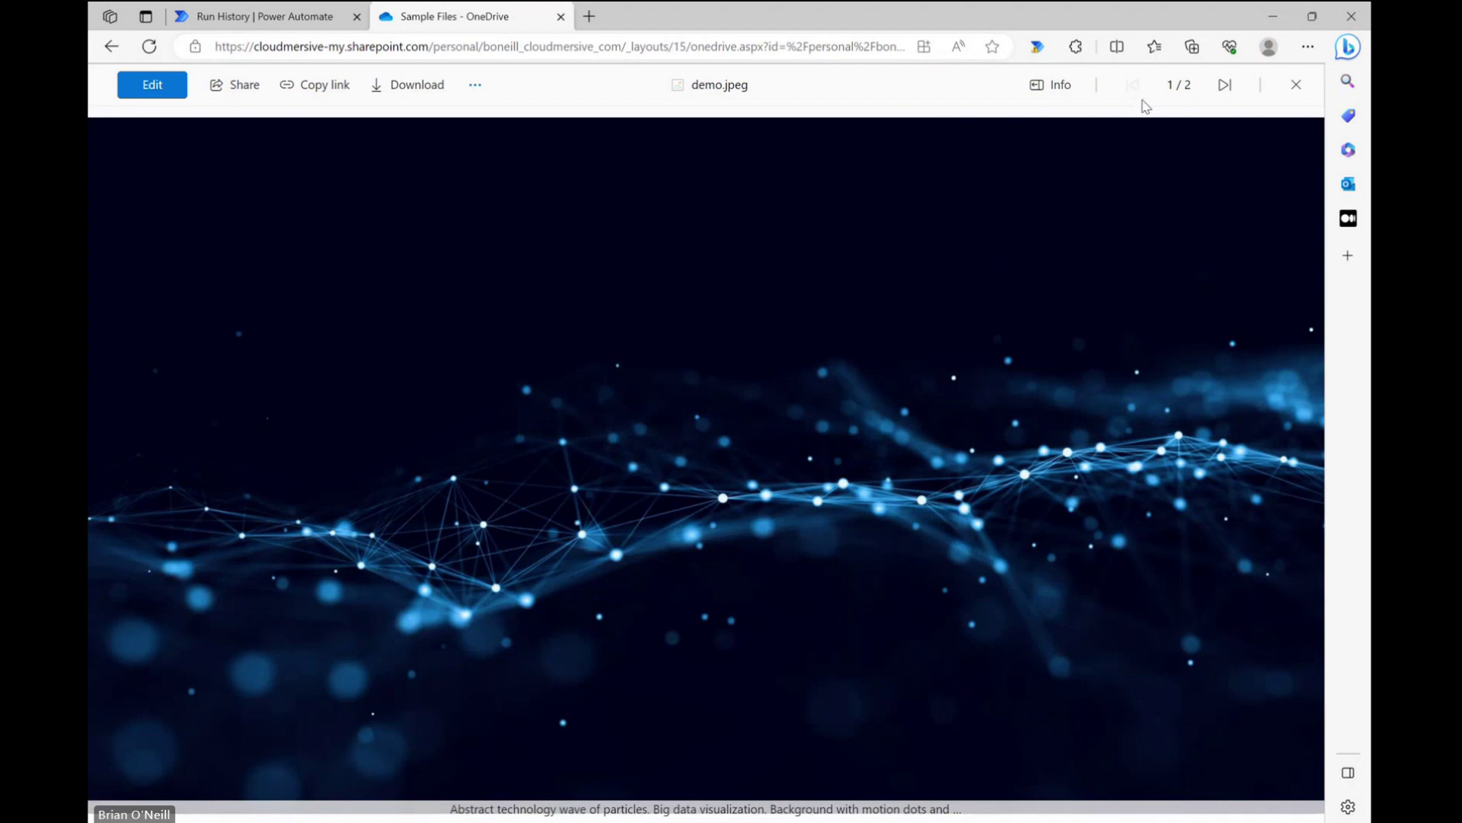
{"action": "left_click", "coordinate": [1226, 86]}
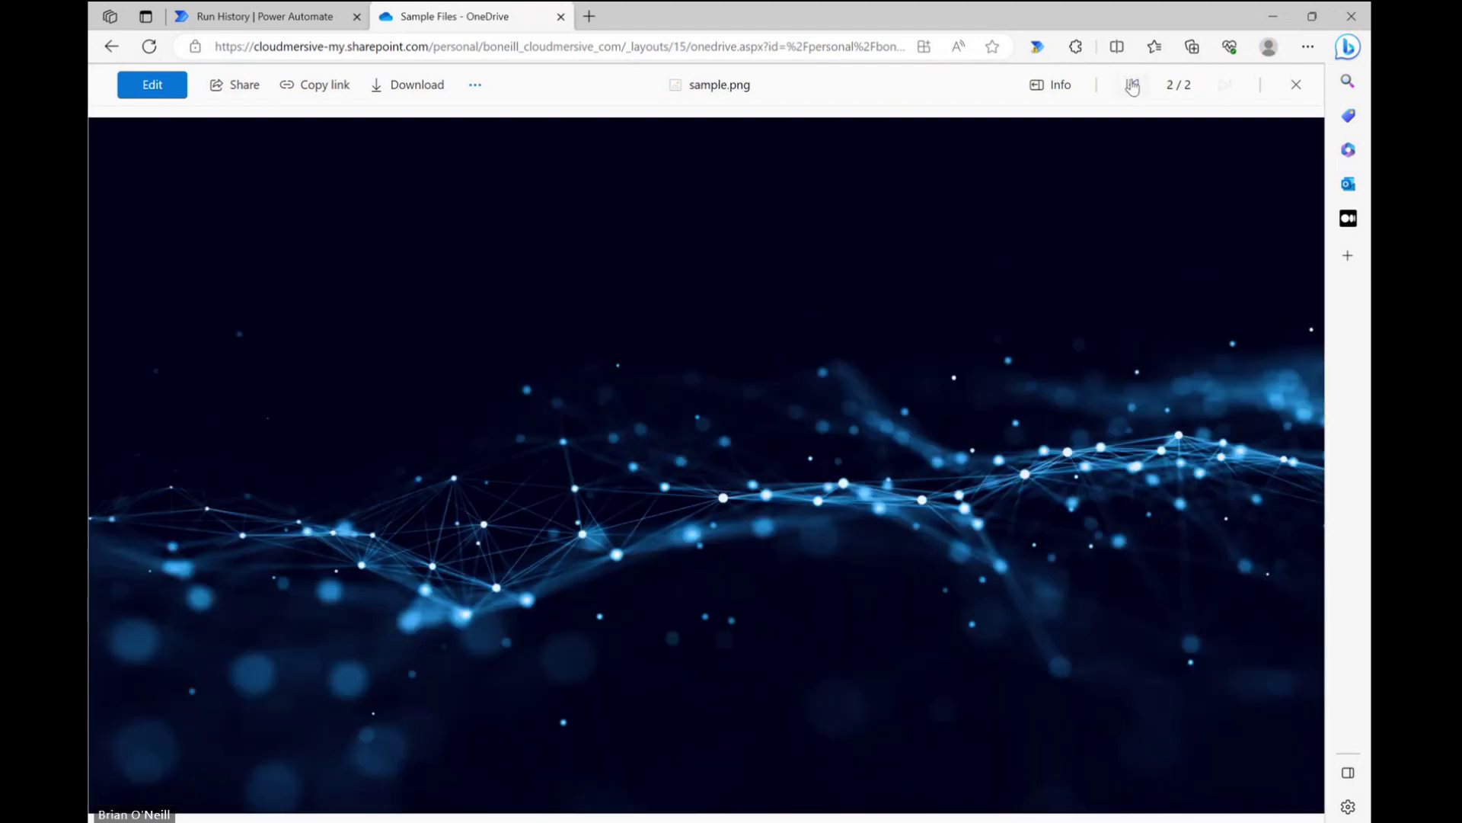
{"action": "left_click", "coordinate": [1133, 87]}
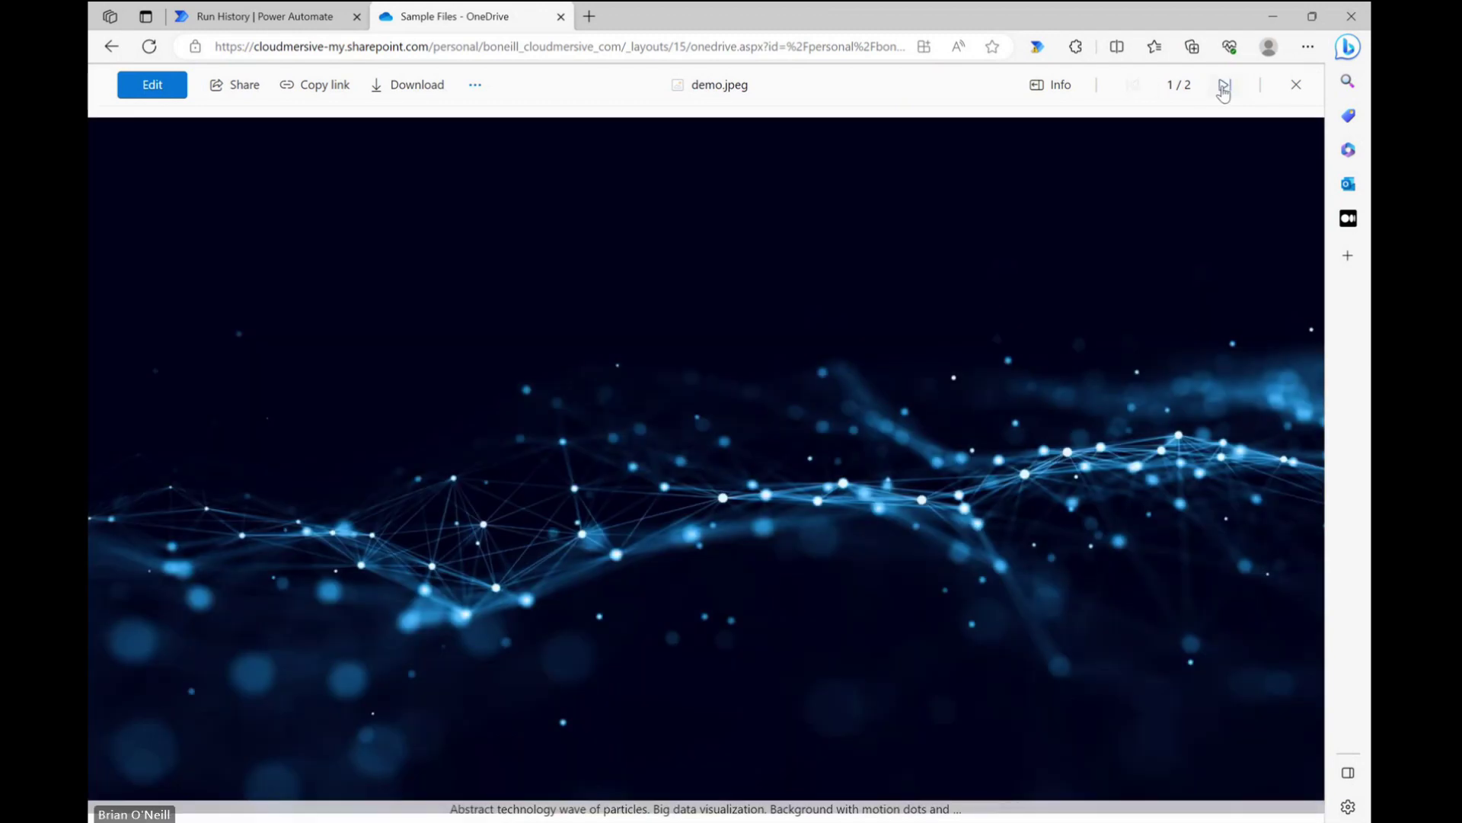
{"action": "left_click", "coordinate": [1225, 88]}
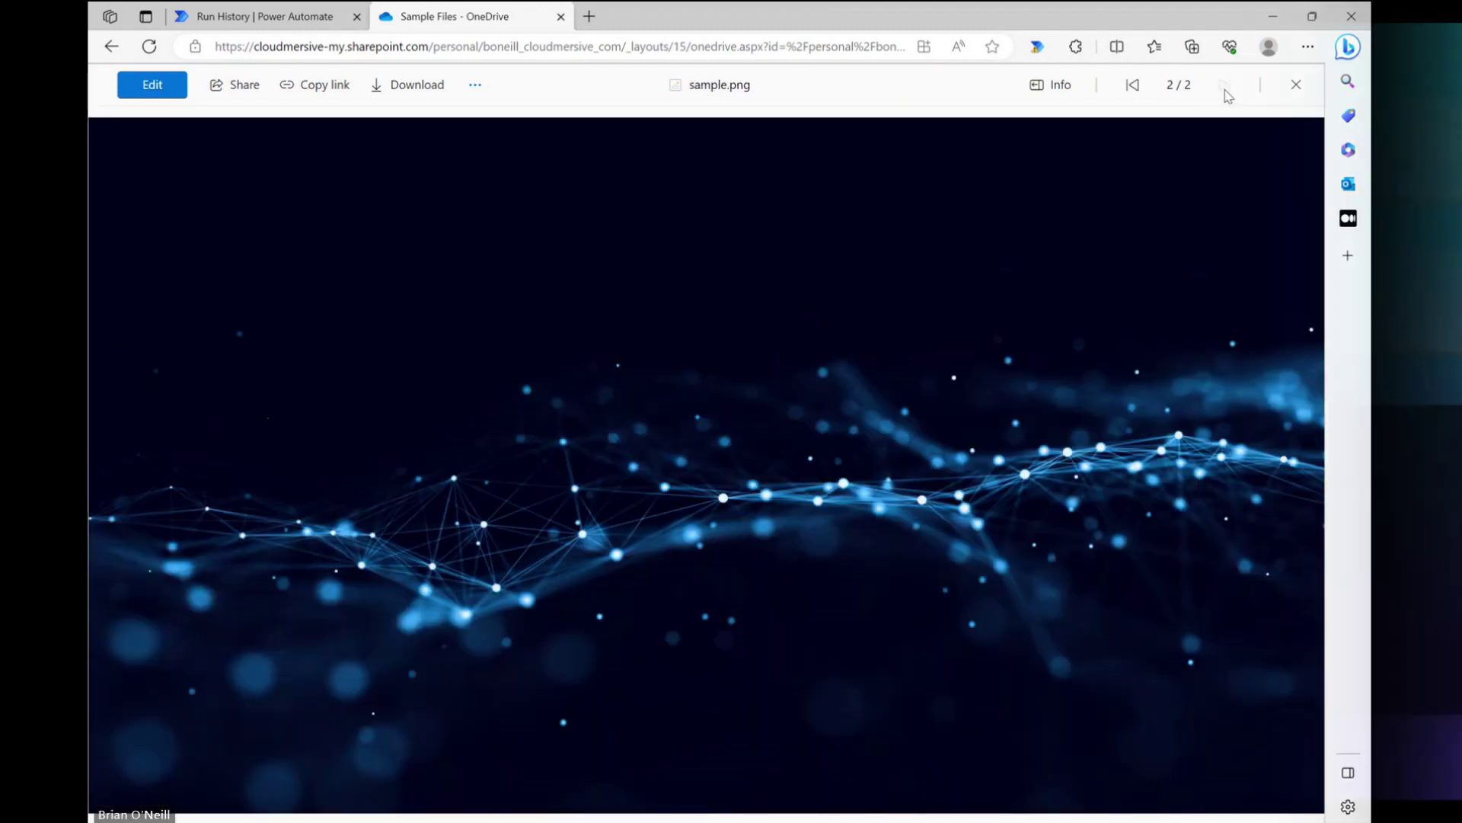